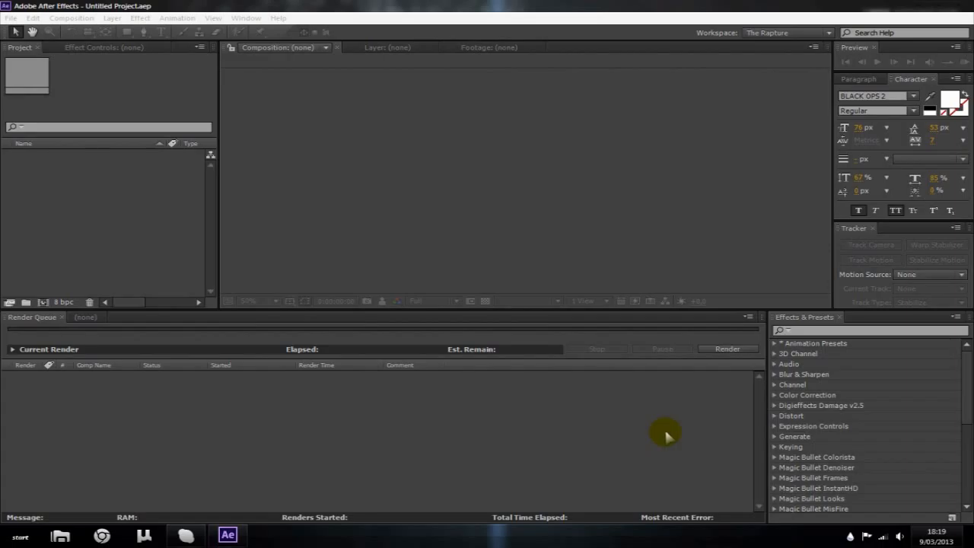
# Step: Switch from the render queue to the empty timeline and look over the project, composition and preview areas and the available panels
pyautogui.click(411, 255)
pyautogui.click(81, 180)
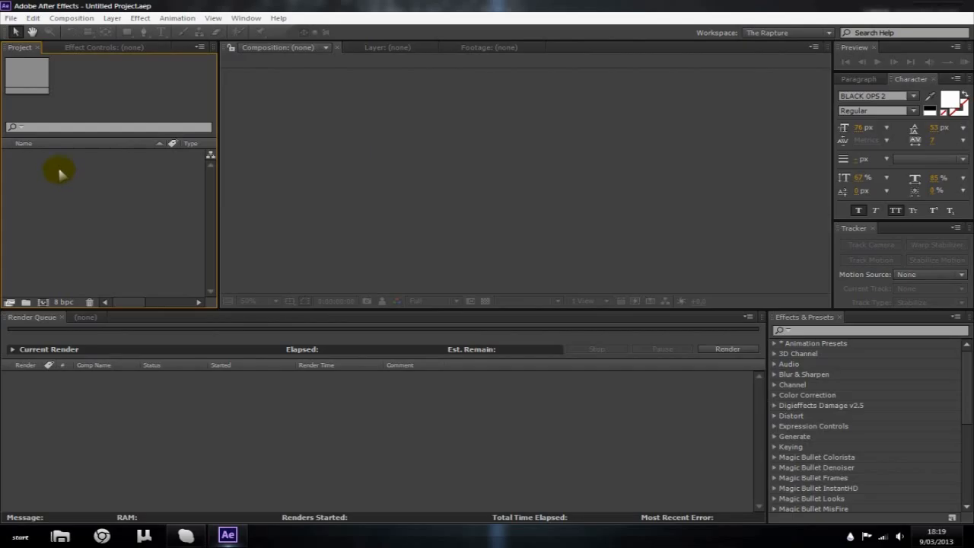
pyautogui.click(87, 317)
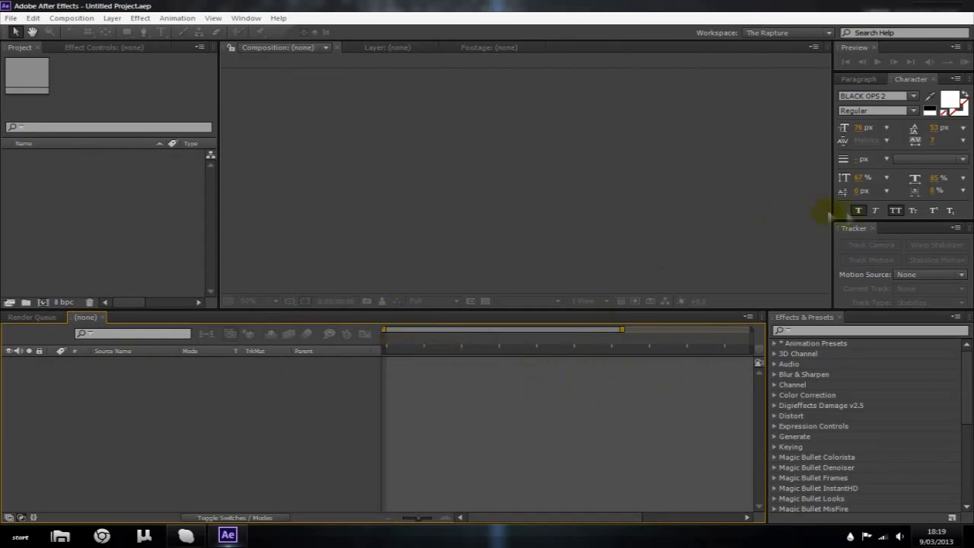
pyautogui.click(874, 54)
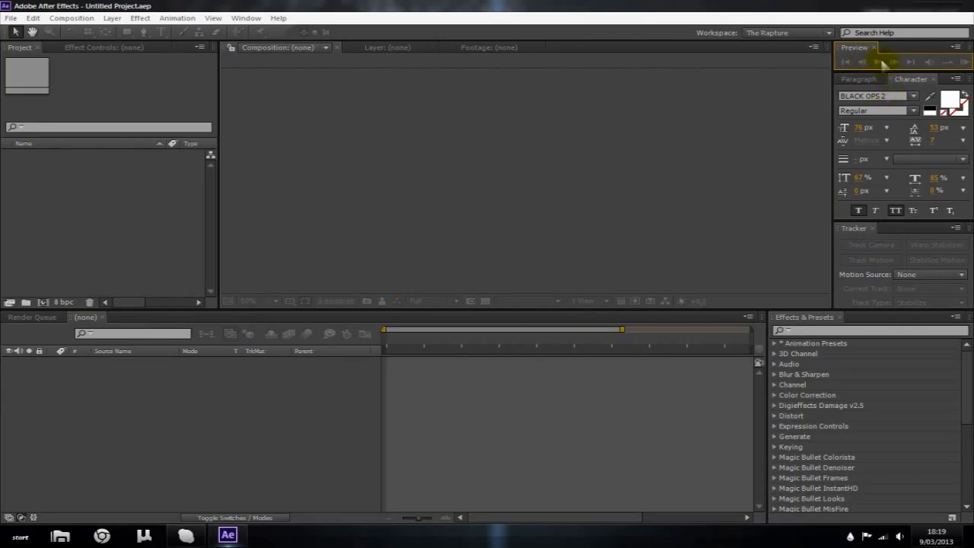
pyautogui.click(245, 18)
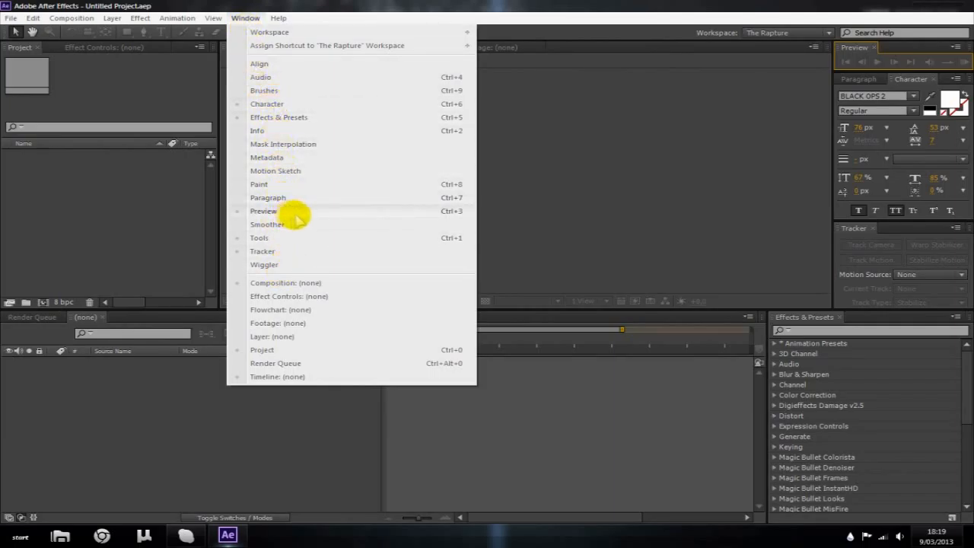
pyautogui.click(619, 174)
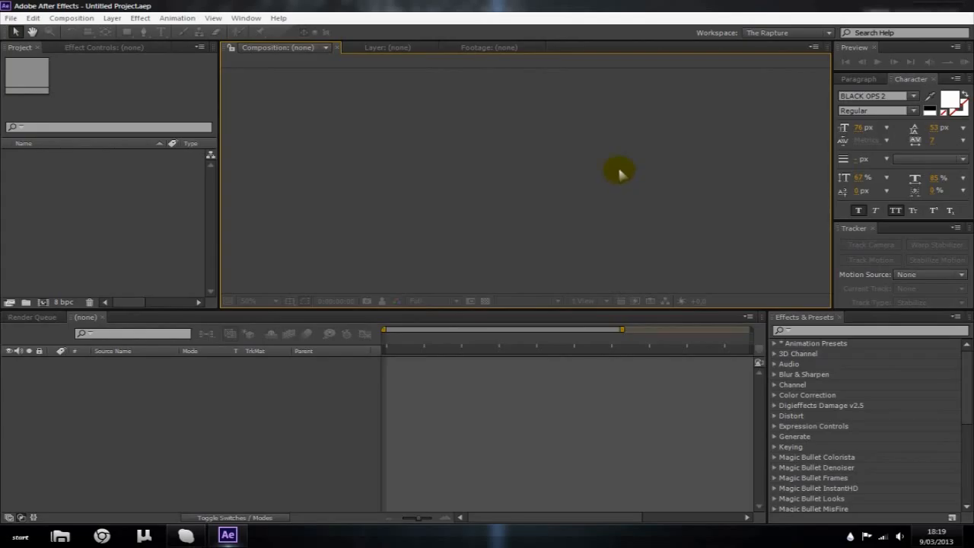
# Step: Review the character and paragraph text settings, and close the Tracker panel
pyautogui.click(905, 80)
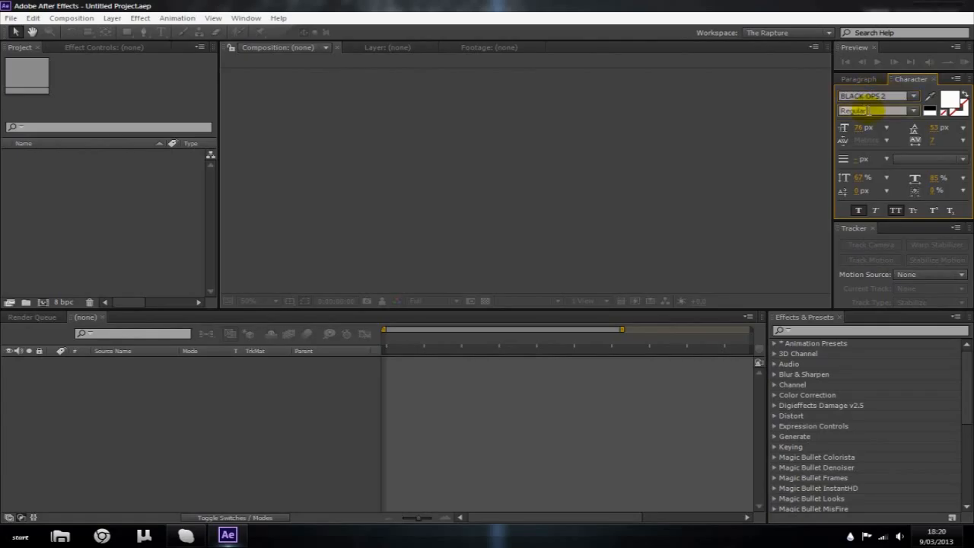
pyautogui.click(875, 112)
pyautogui.click(860, 124)
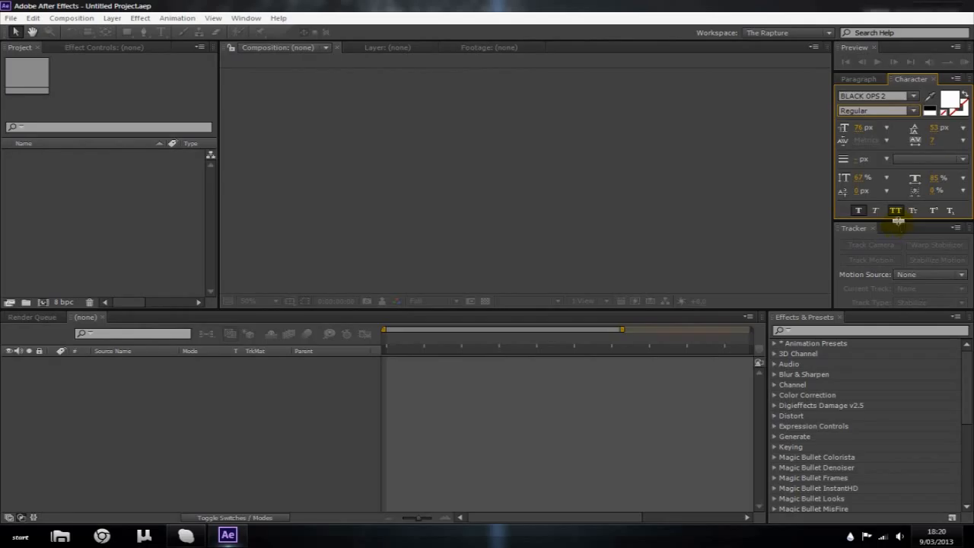
pyautogui.click(858, 79)
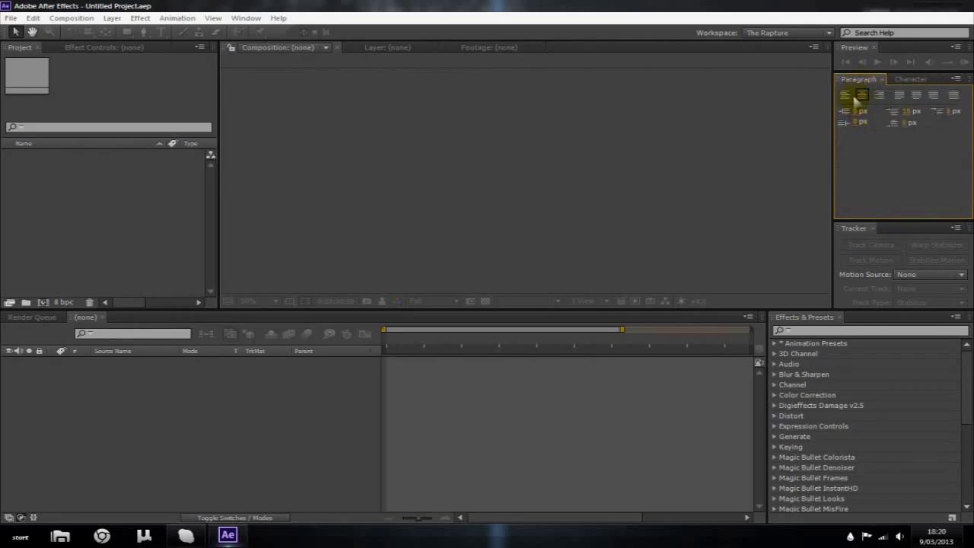
pyautogui.click(910, 79)
pyautogui.click(873, 229)
# Step: Browse the available effect categories, including the Magic Bullet plug-ins
pyautogui.click(832, 321)
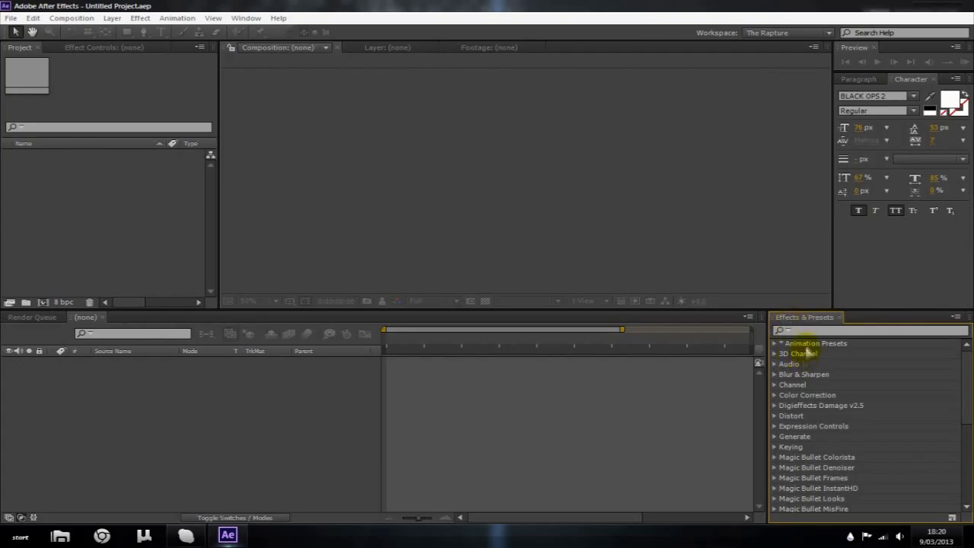
pyautogui.scroll(-6, 799, 350)
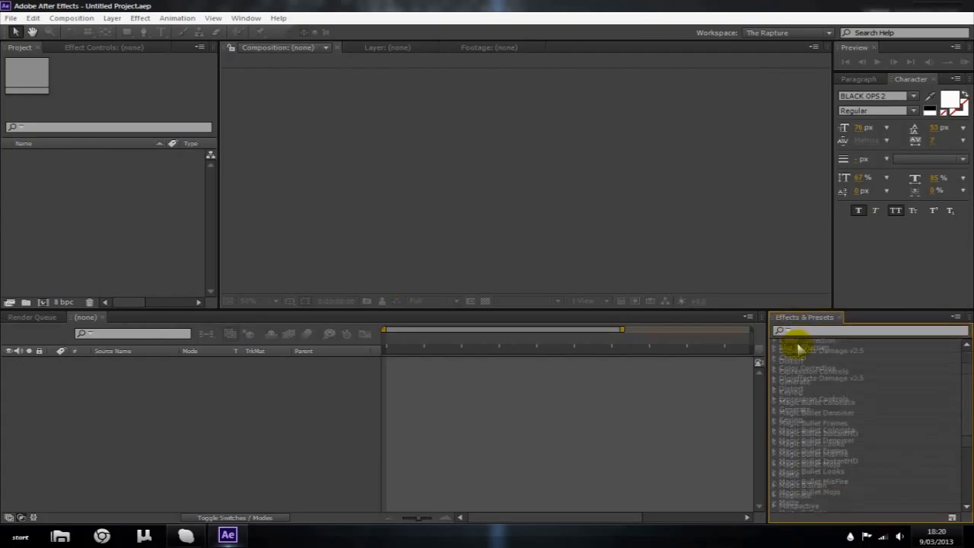
pyautogui.scroll(3, 822, 369)
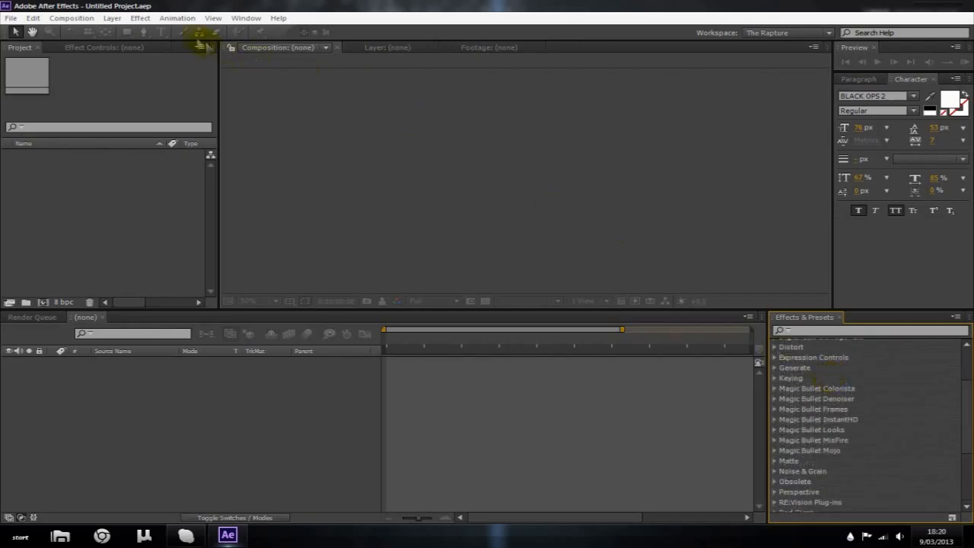
pyautogui.click(140, 17)
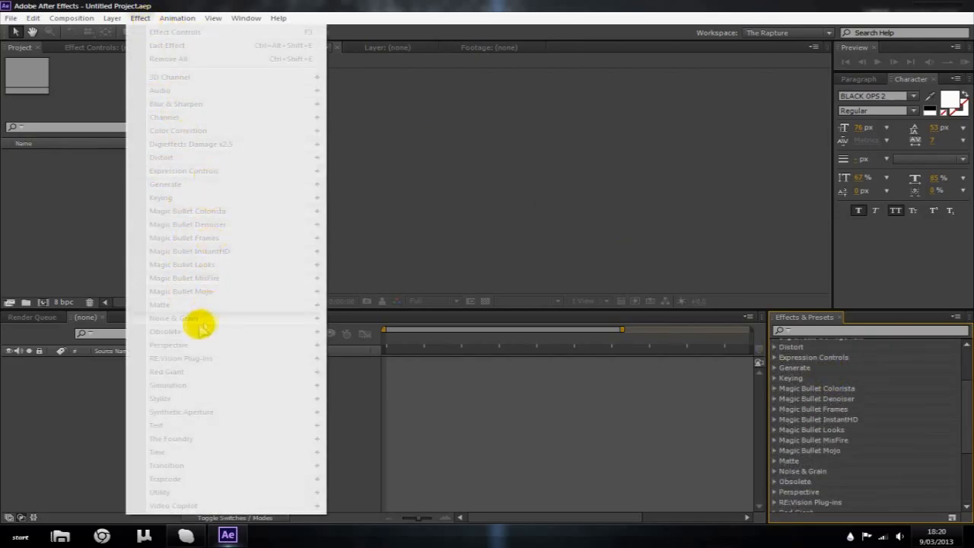
pyautogui.click(520, 128)
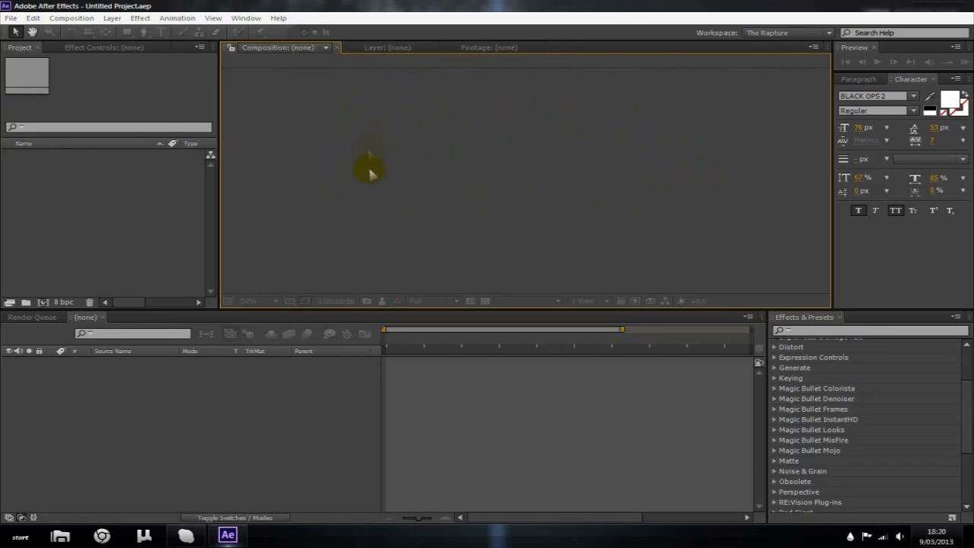
pyautogui.click(33, 52)
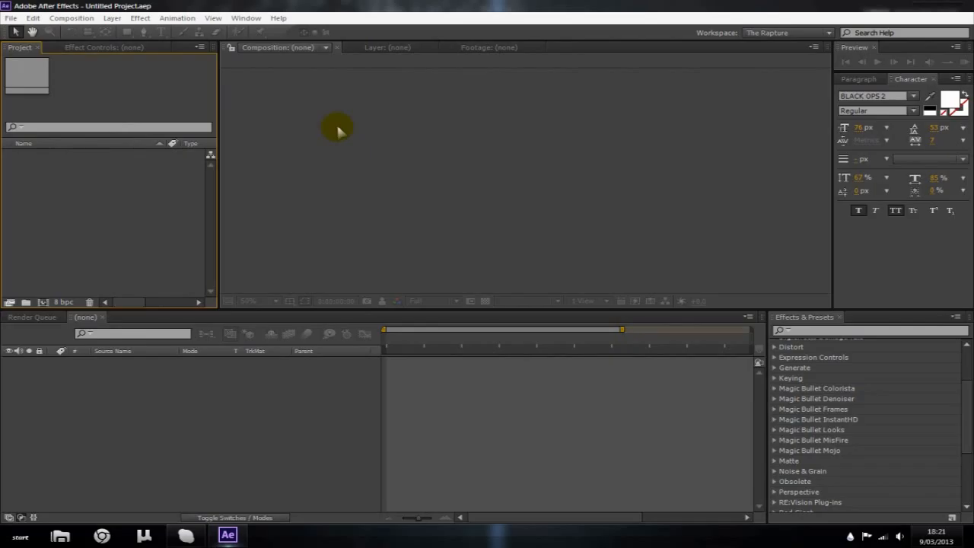
pyautogui.click(229, 352)
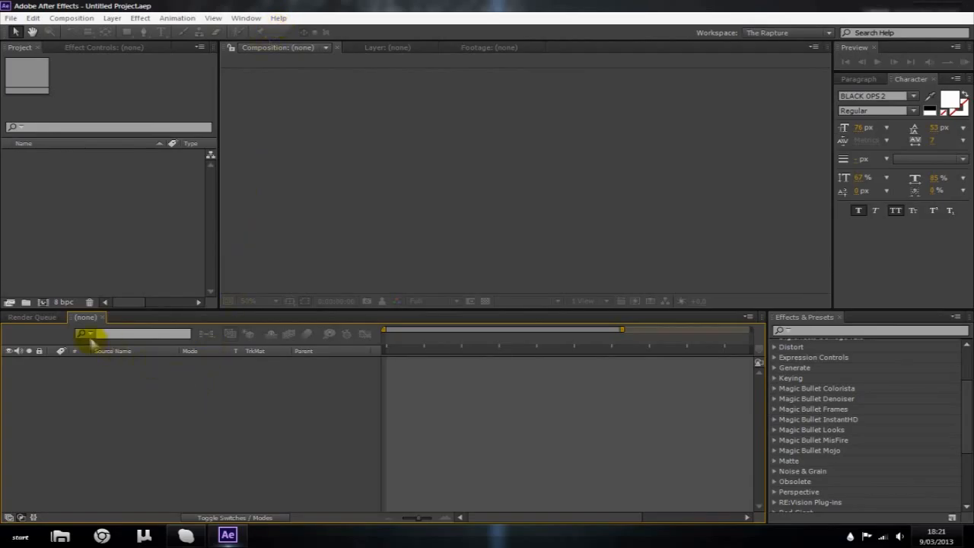
pyautogui.click(17, 33)
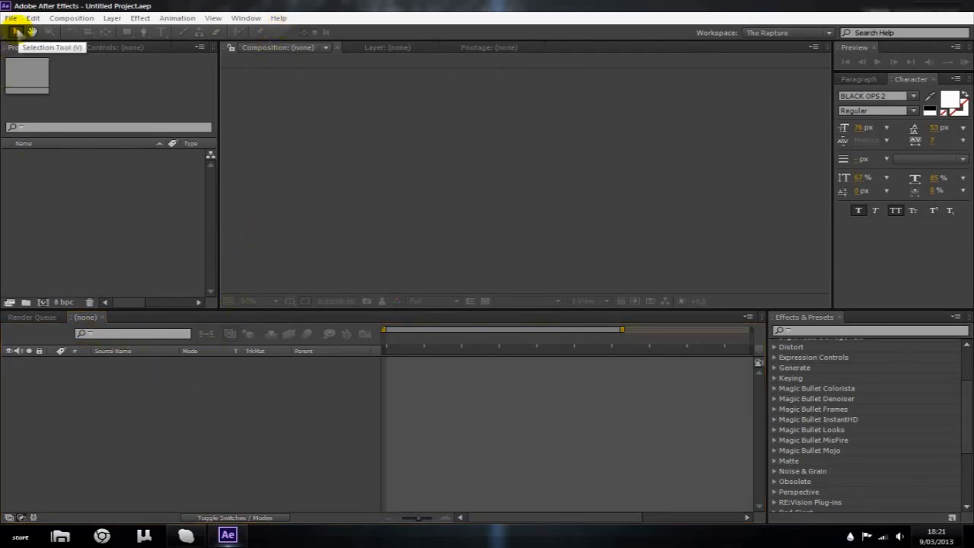
pyautogui.click(139, 412)
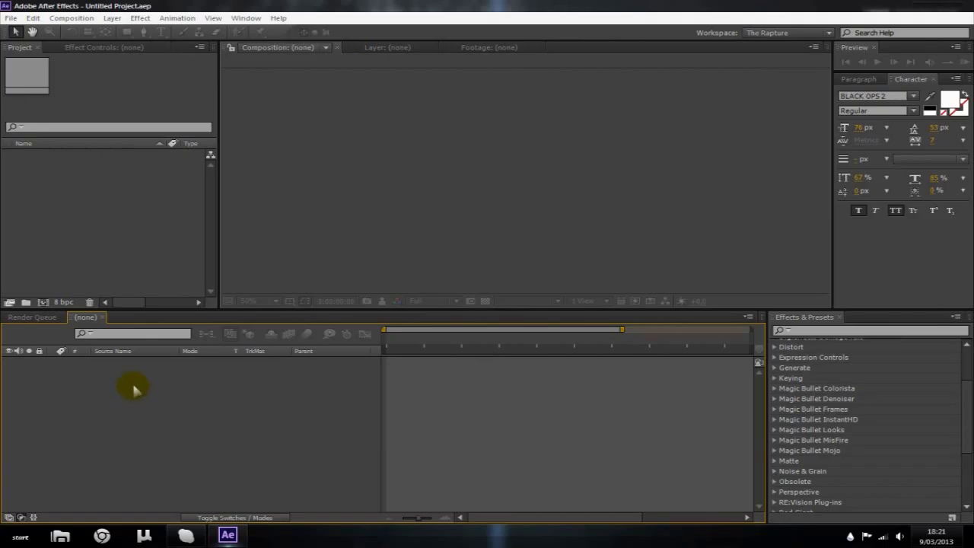
pyautogui.click(10, 18)
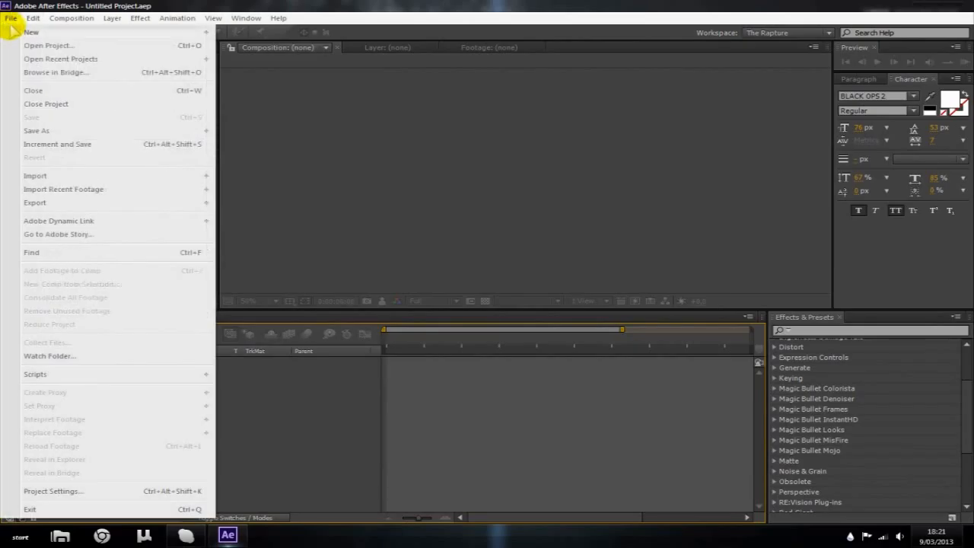
pyautogui.moveTo(144, 32)
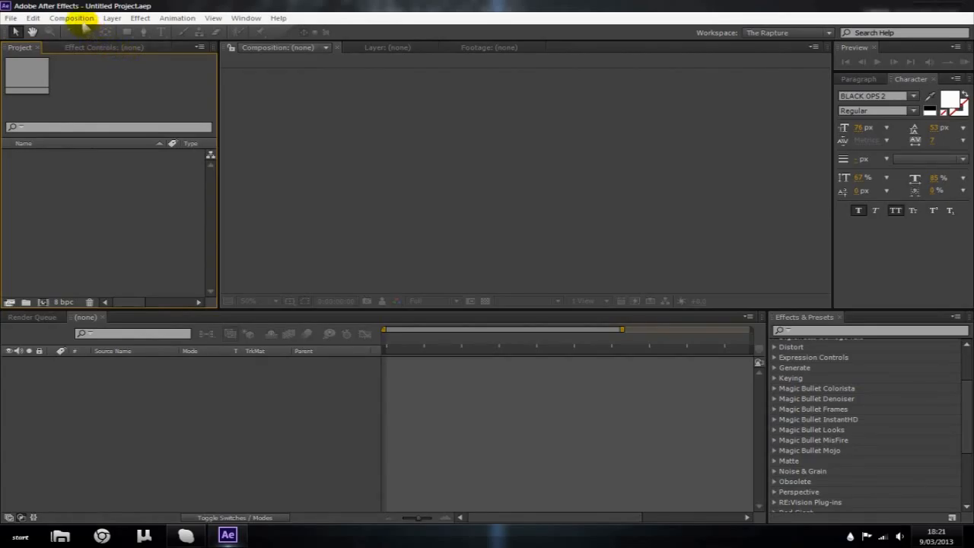
# Step: Start a new composition and name it Tutorial
pyautogui.click(82, 25)
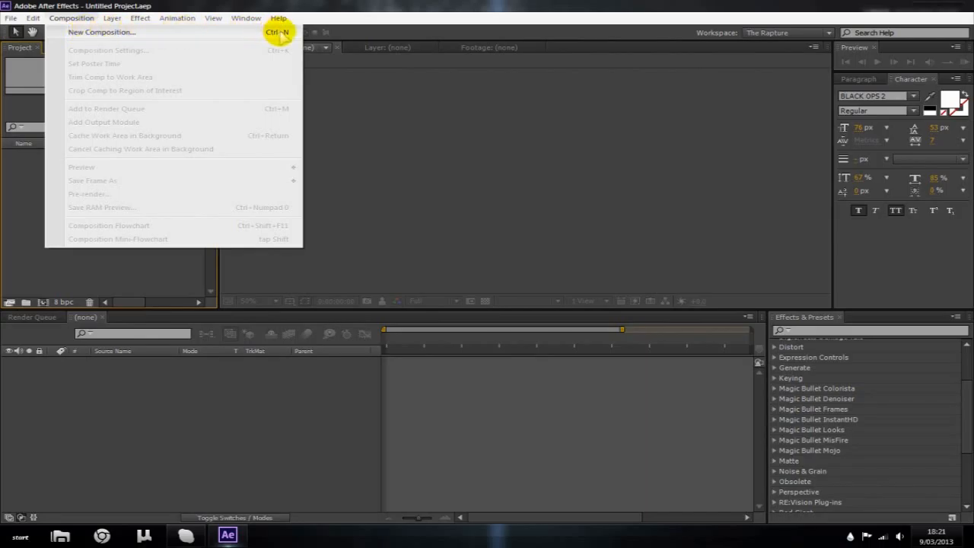
pyautogui.click(279, 31)
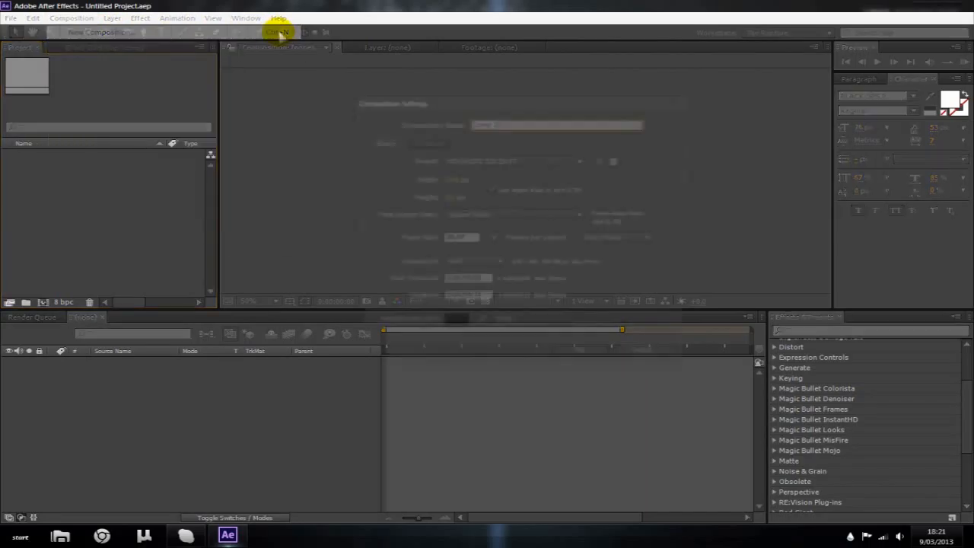
pyautogui.moveTo(435, 99); pyautogui.dragTo(406, 43)
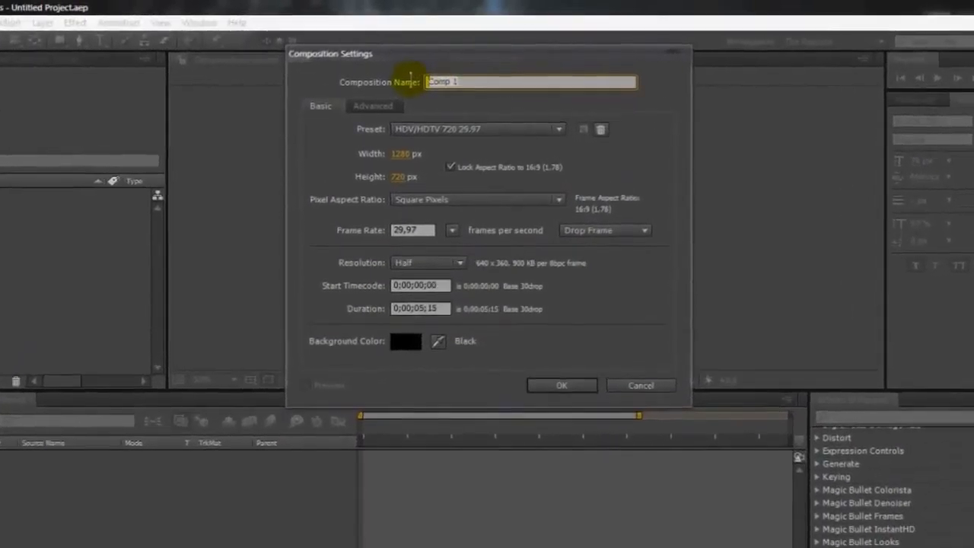
pyautogui.write('Tutorial')
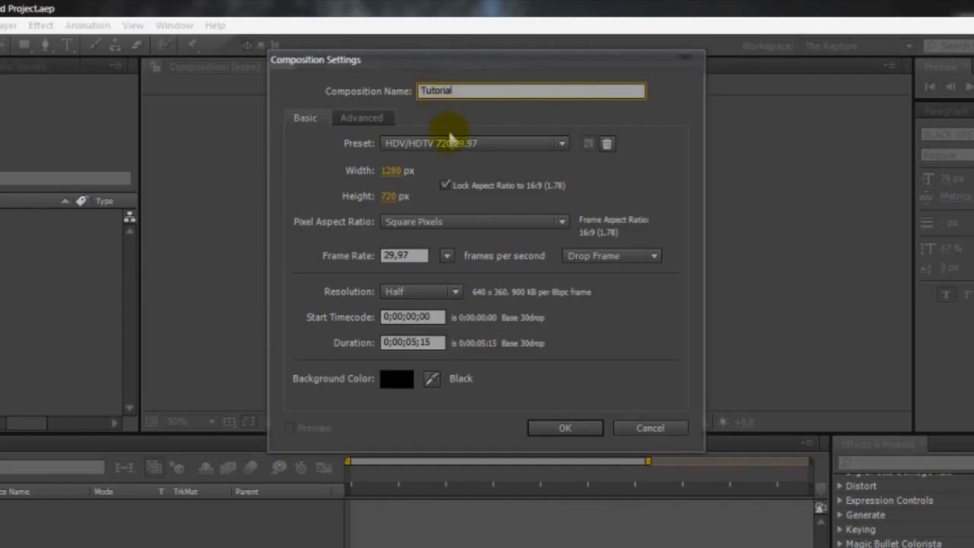
# Step: Choose the HDV/HDTV 720 29.97 preset for the composition, keeping the Drop Frame option
pyautogui.click(358, 147)
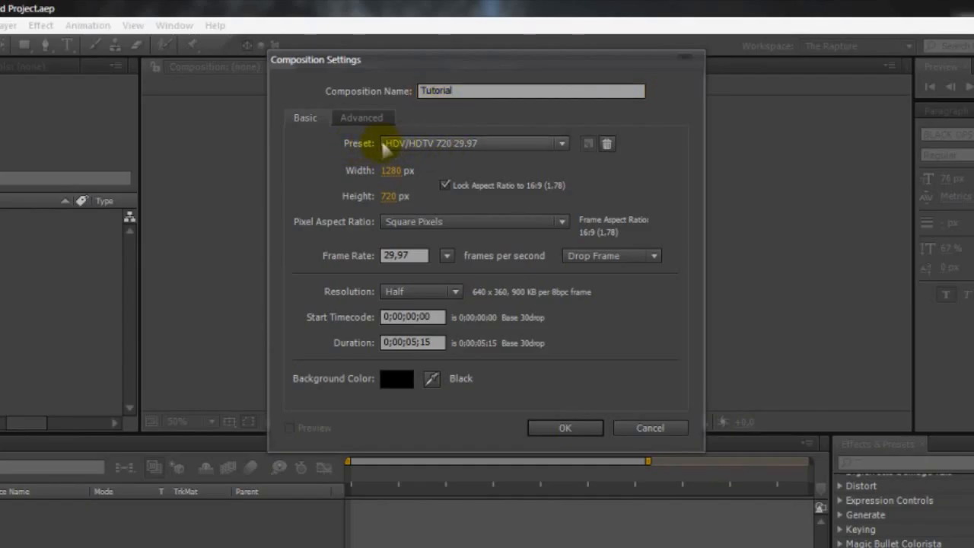
pyautogui.click(386, 148)
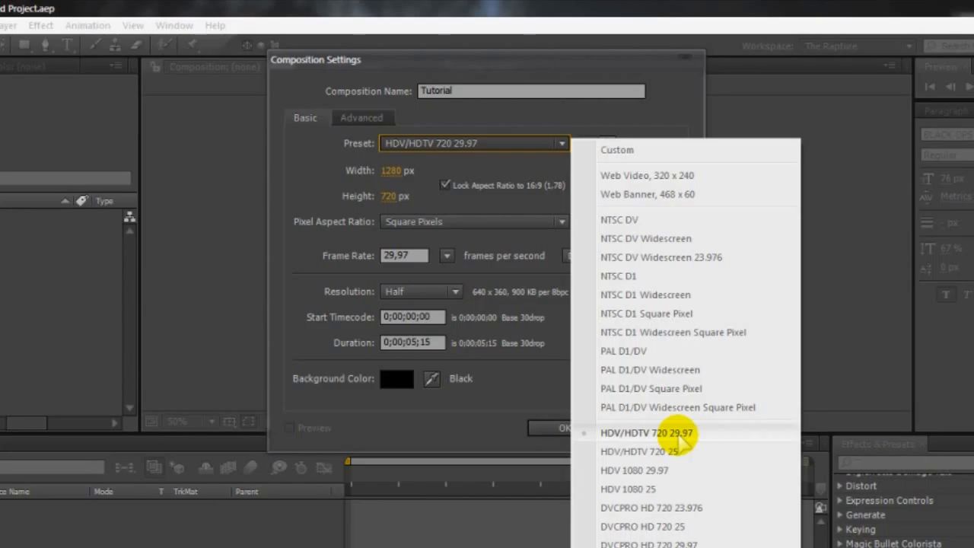
pyautogui.click(681, 436)
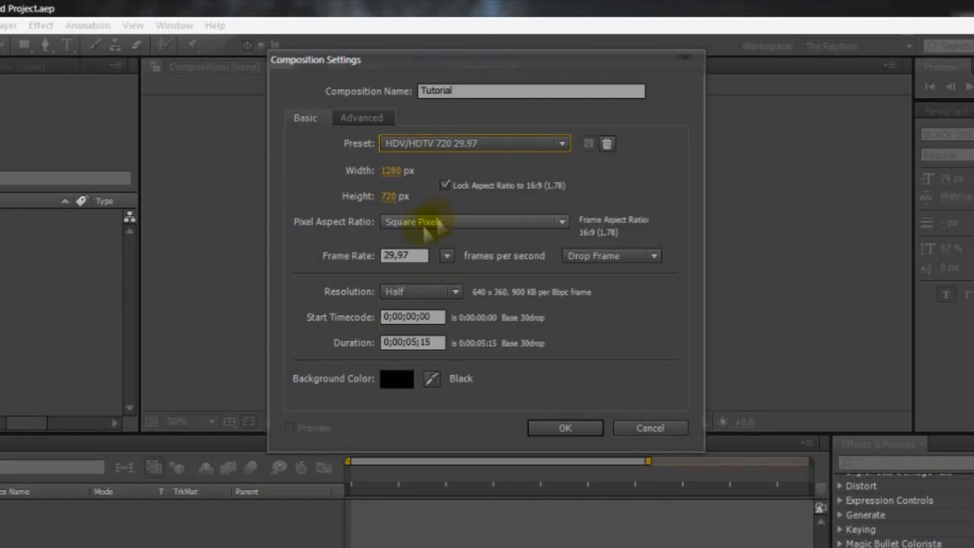
pyautogui.click(404, 256)
pyautogui.click(639, 261)
pyautogui.click(635, 259)
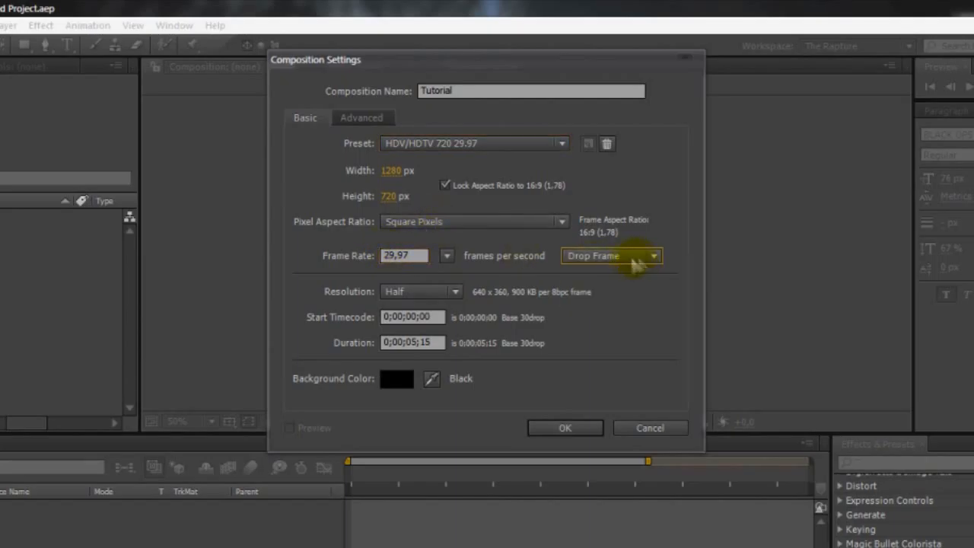
# Step: Set the composition's resolution to Full
pyautogui.click(428, 293)
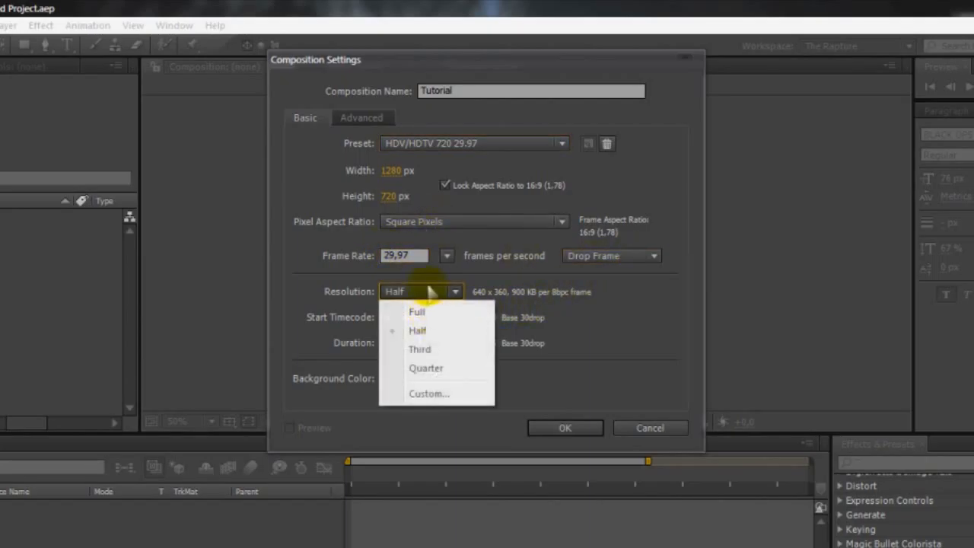
pyautogui.click(371, 296)
pyautogui.click(425, 295)
pyautogui.click(377, 299)
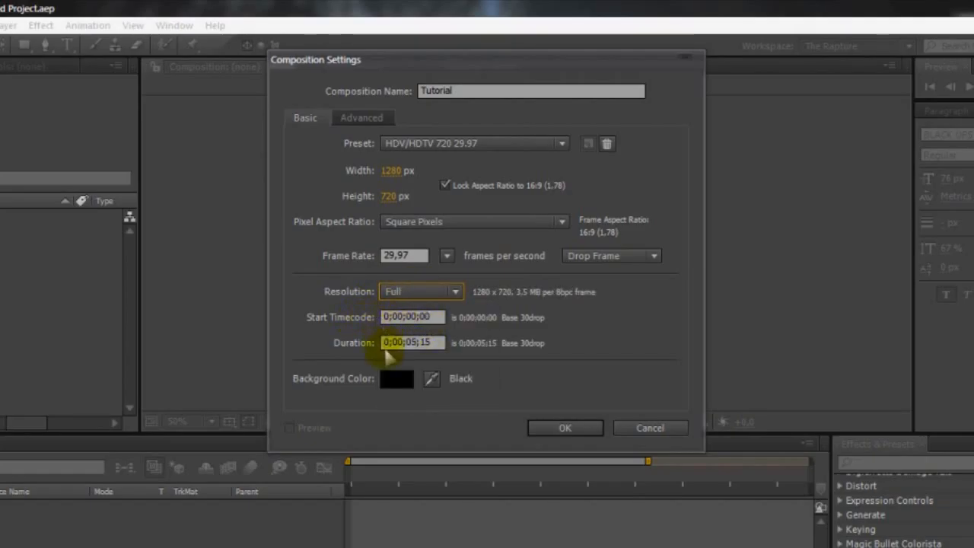
# Step: Set the composition's duration to 0;01;00;00 and create the composition
pyautogui.click(410, 317)
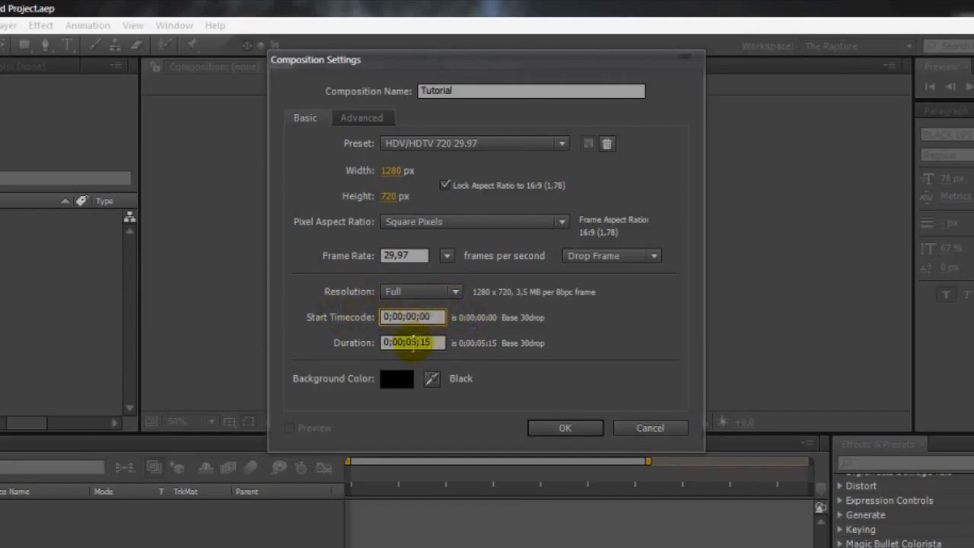
pyautogui.click(416, 343)
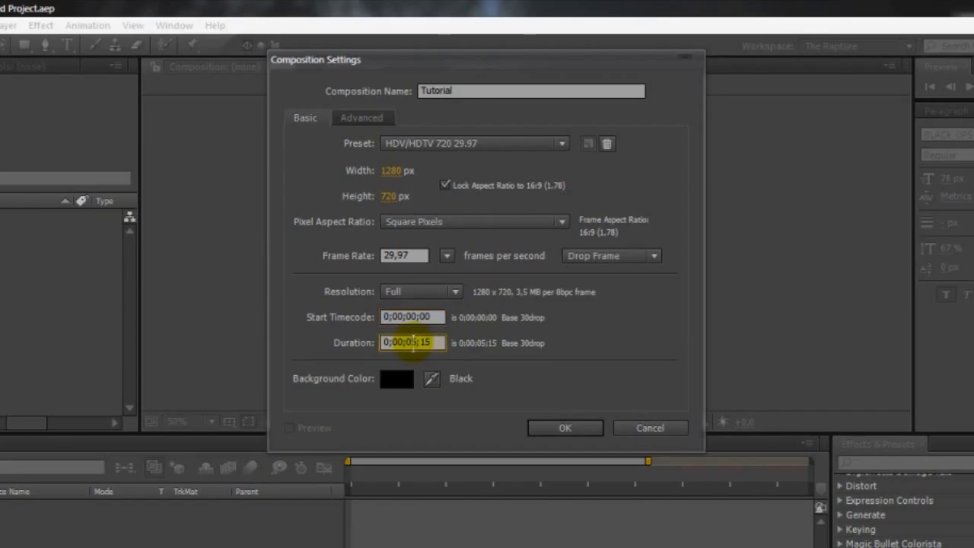
pyautogui.press('BackSpace')
pyautogui.write('0')
pyautogui.click(433, 342)
pyautogui.press('BackSpace')
pyautogui.press('BackSpace')
pyautogui.write('00')
pyautogui.click(399, 341)
pyautogui.press('BackSpace')
pyautogui.write('1')
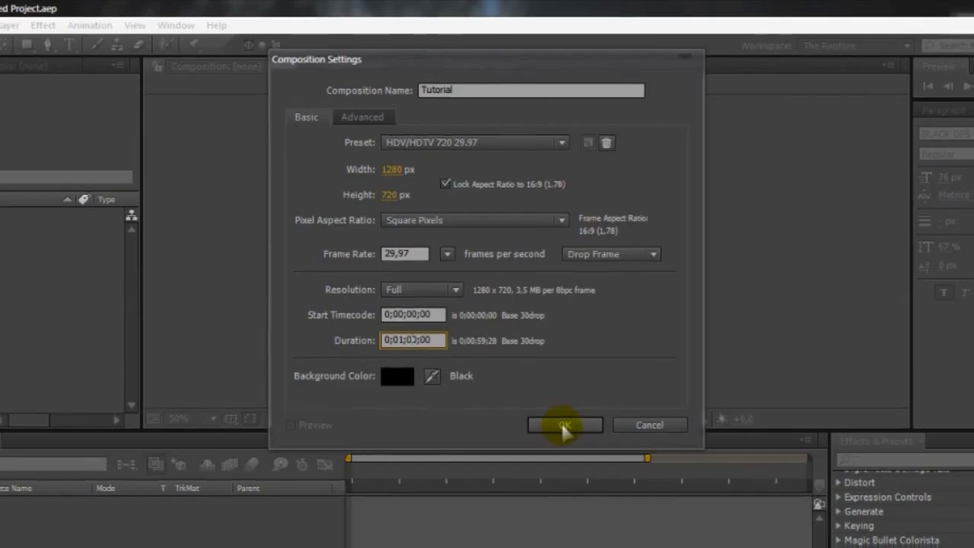
pyautogui.click(564, 426)
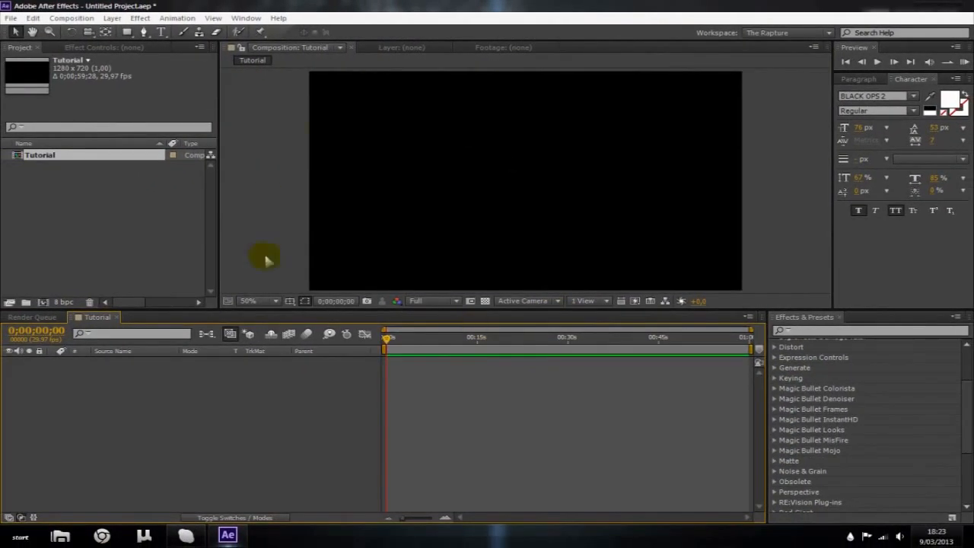
pyautogui.moveTo(388, 340); pyautogui.dragTo(339, 356)
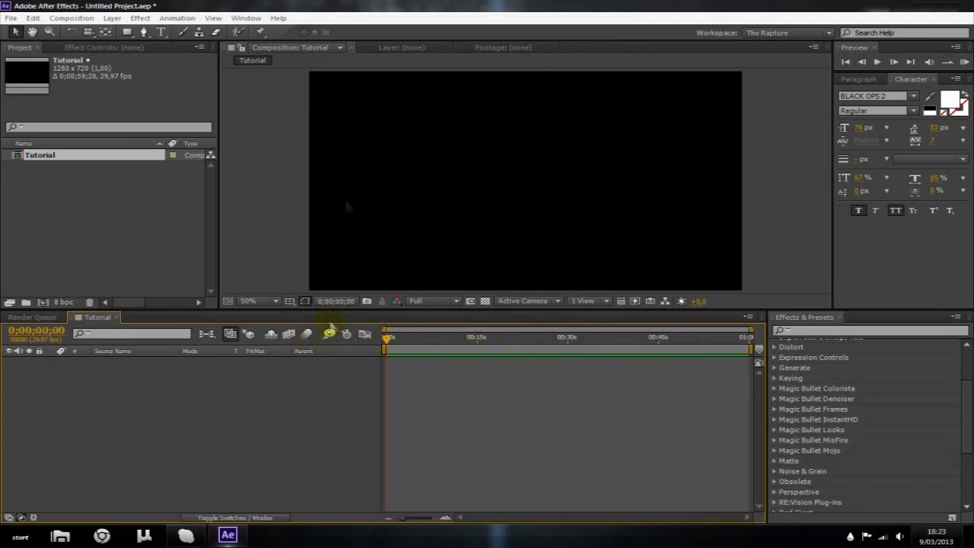
pyautogui.click(353, 141)
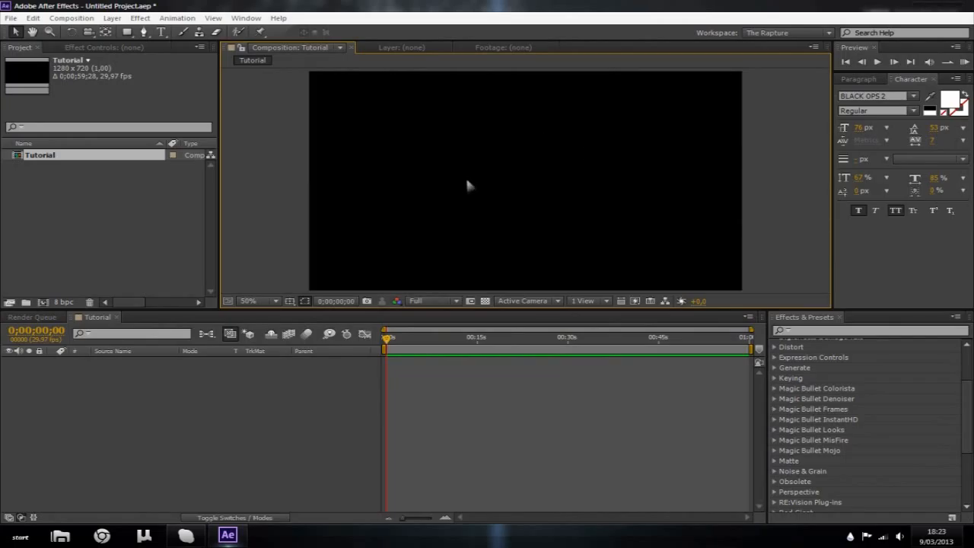
# Step: Turn the composition's transparency grid on and off again
pyautogui.click(239, 409)
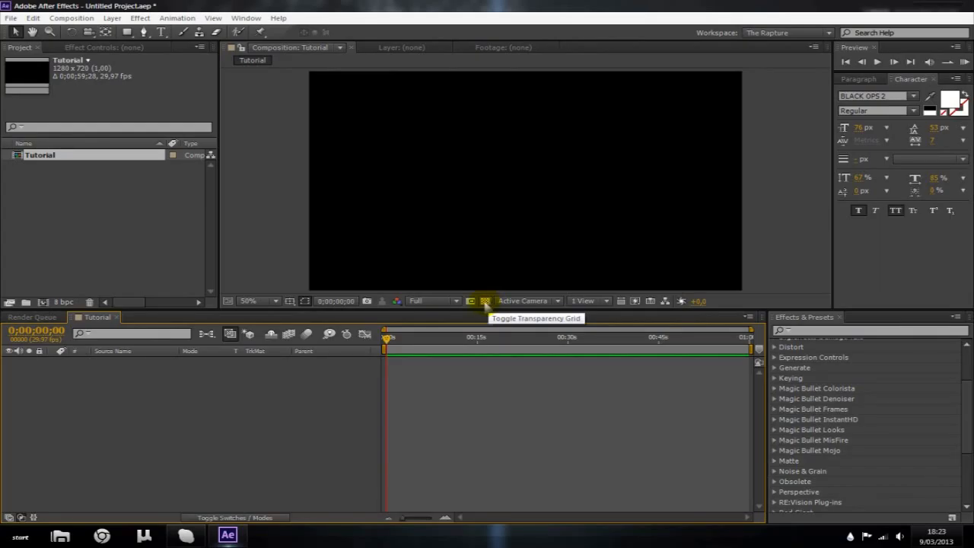
pyautogui.click(485, 301)
pyautogui.click(484, 301)
pyautogui.click(305, 404)
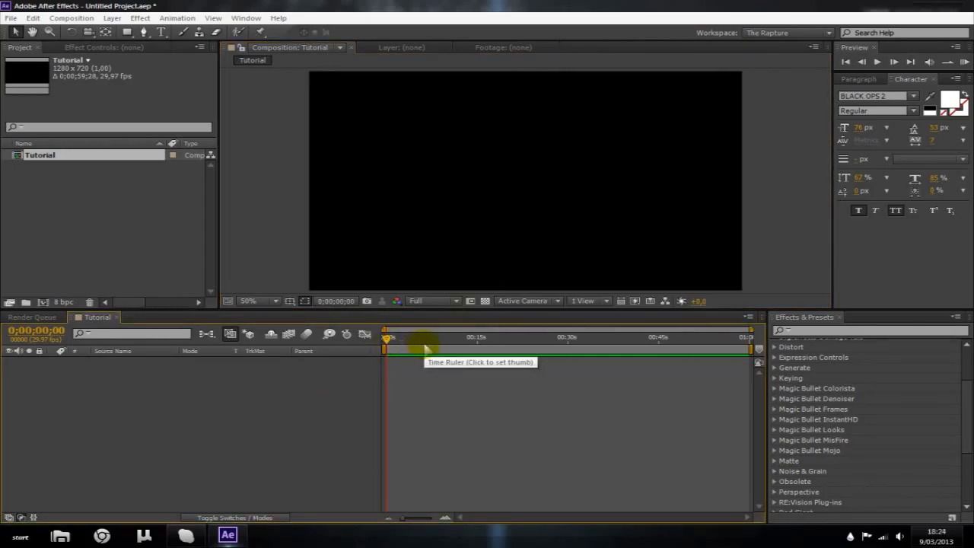
# Step: Review the Tutorial composition's settings without changing them, and look up the Composition Settings command
pyautogui.hotkey('ctrl', 'k')
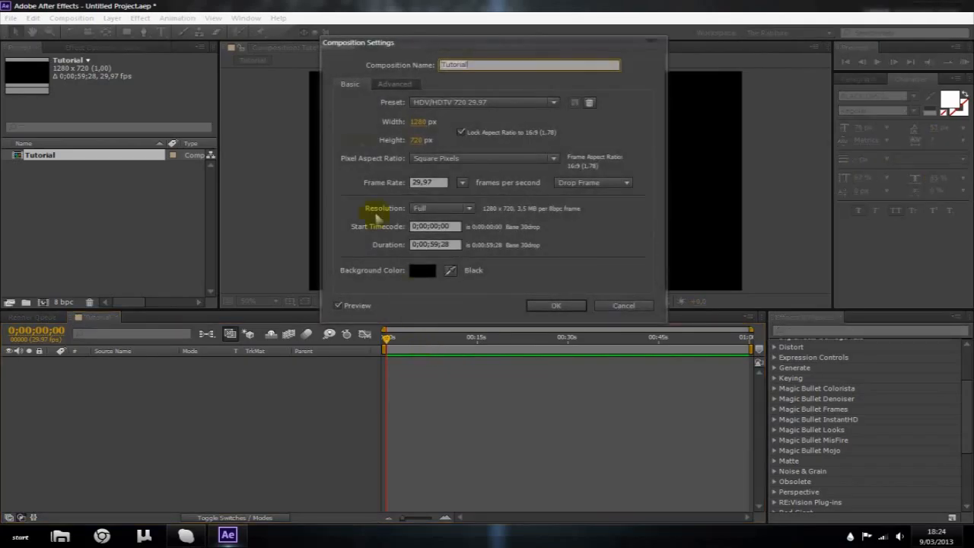
pyautogui.moveTo(374, 46); pyautogui.dragTo(308, 104)
pyautogui.click(499, 362)
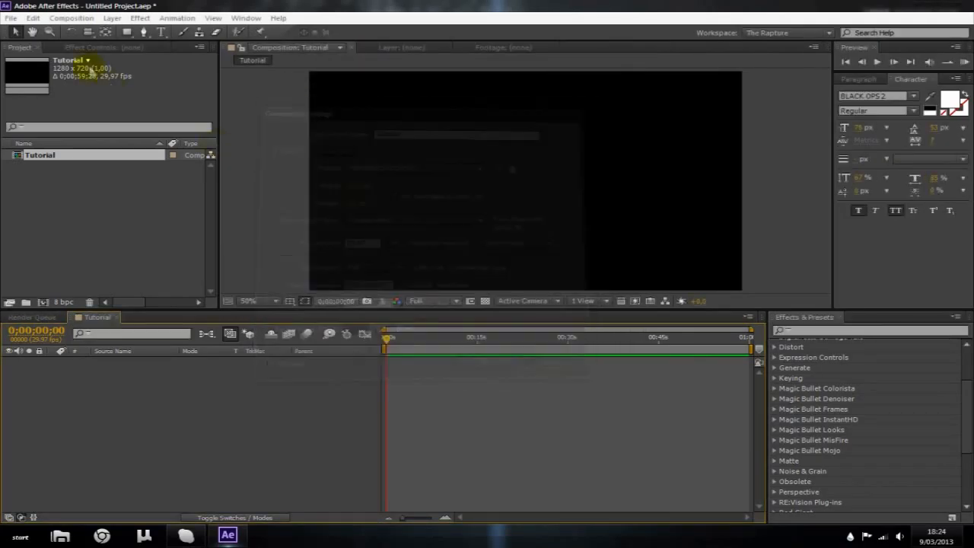
pyautogui.click(71, 18)
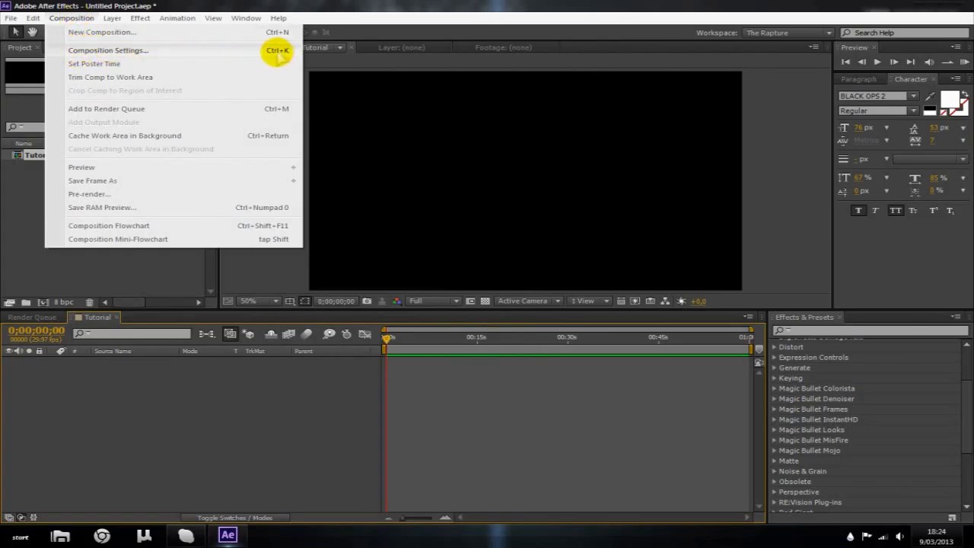
pyautogui.click(242, 377)
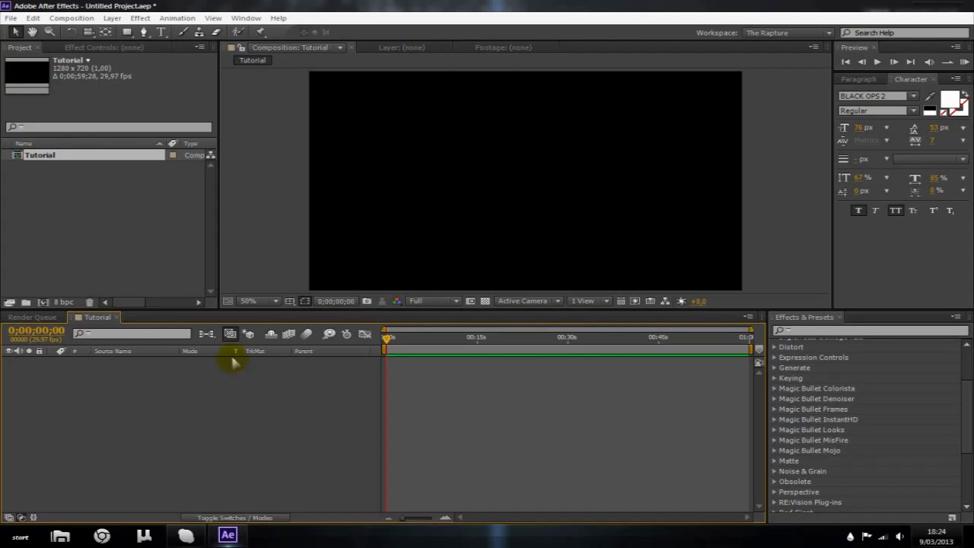
# Step: Create a black solid layer of 1280 × 720 px in the Tutorial composition
pyautogui.click(113, 18)
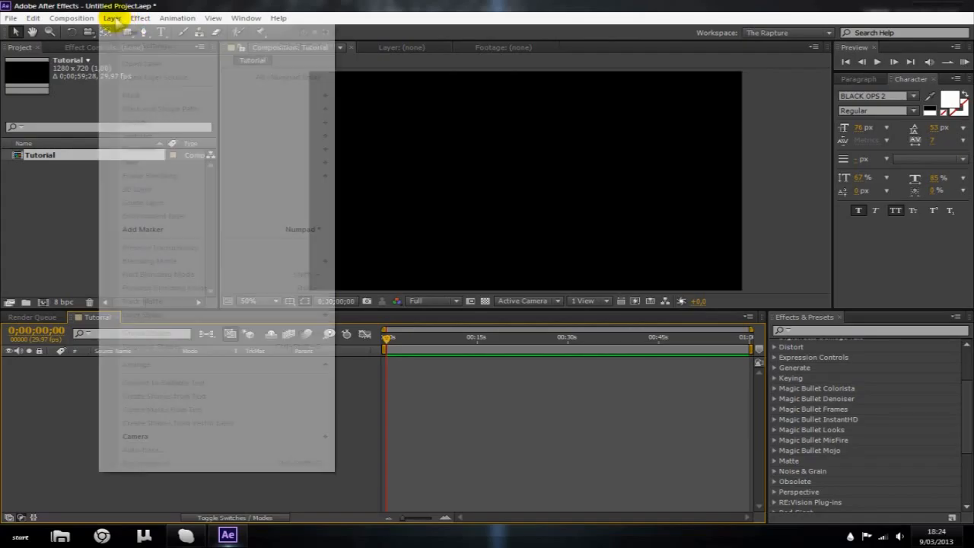
pyautogui.moveTo(283, 32)
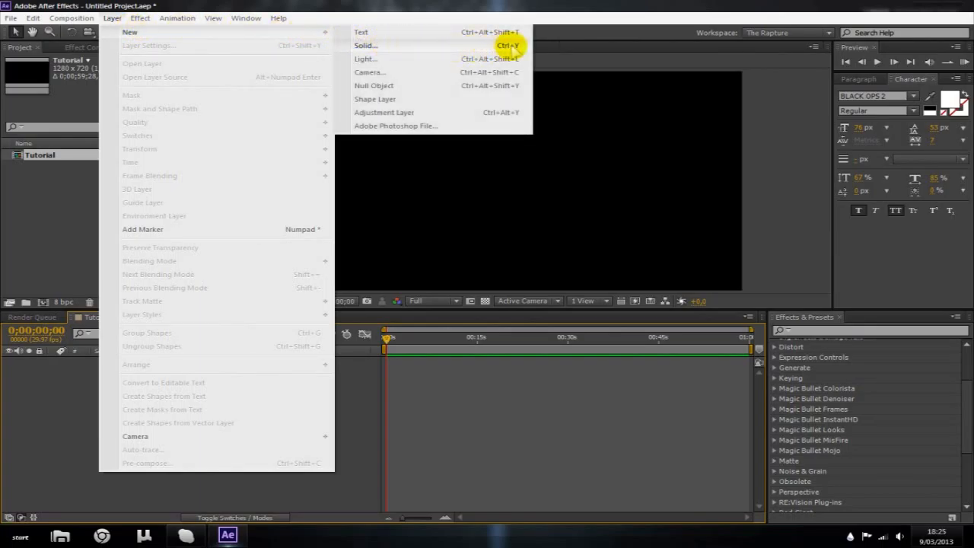
pyautogui.click(511, 46)
pyautogui.moveTo(253, 197); pyautogui.dragTo(503, 137)
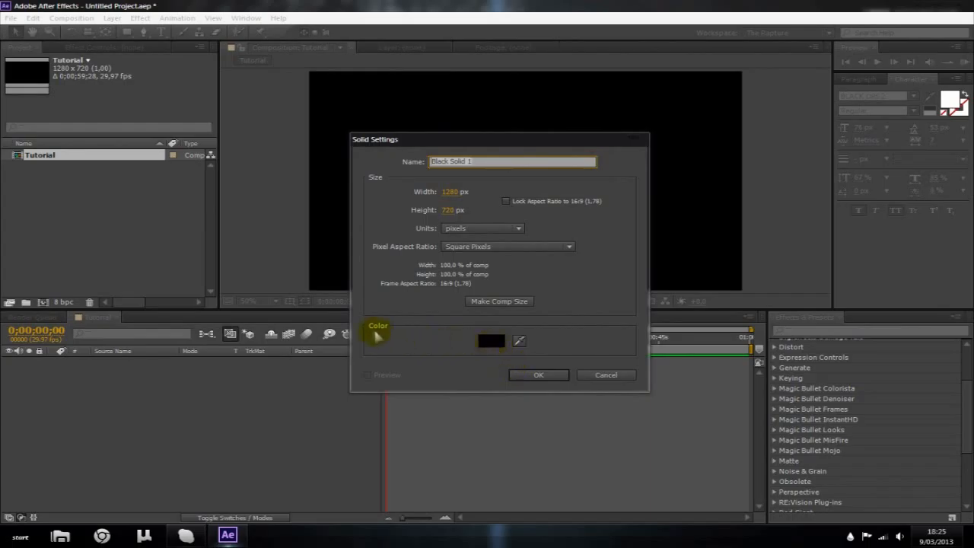
pyautogui.click(514, 376)
pyautogui.click(290, 378)
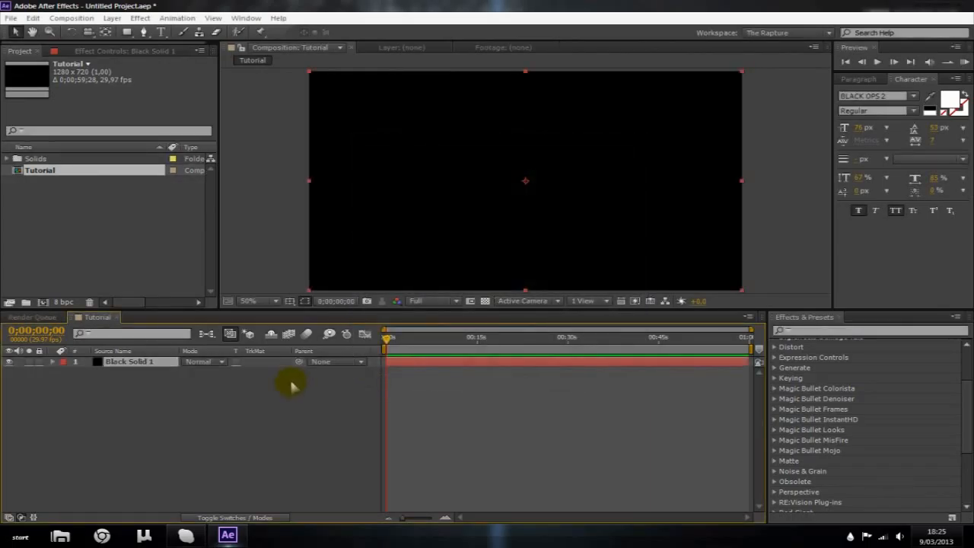
# Step: Scrub the beginning of the timeline to inspect the solid layer, returning to the first frame
pyautogui.click(423, 363)
pyautogui.click(371, 370)
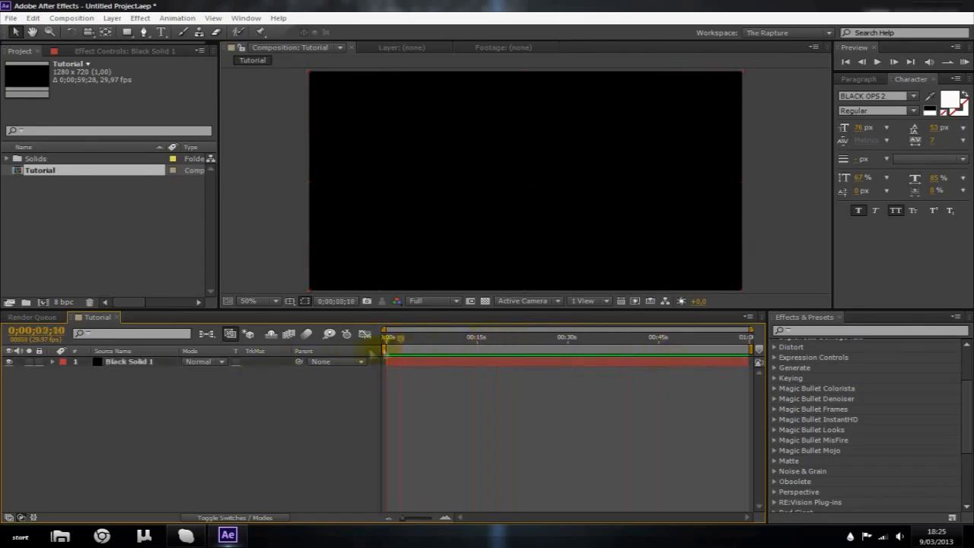
pyautogui.click(138, 363)
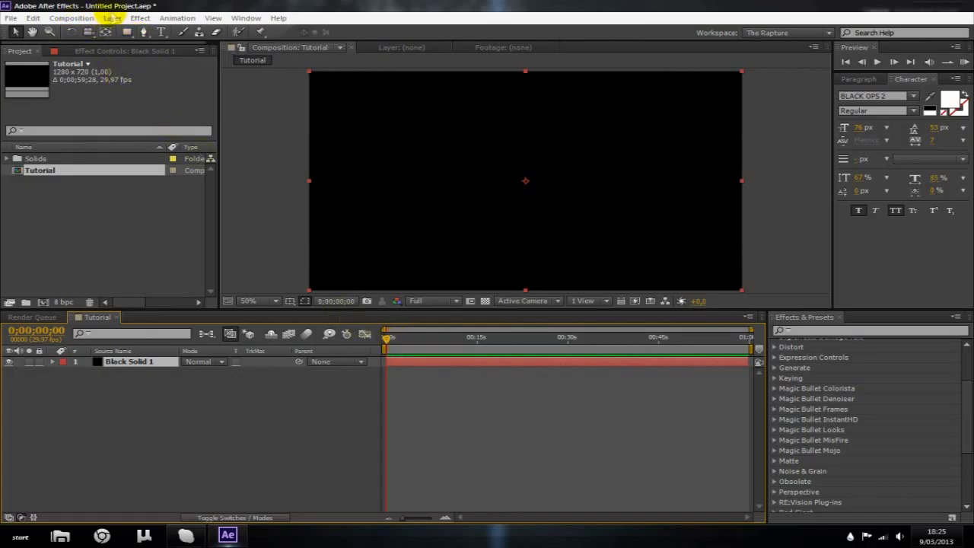
# Step: Add a new text layer above the black solid reading TUTORIAL
pyautogui.click(112, 17)
pyautogui.moveTo(130, 33)
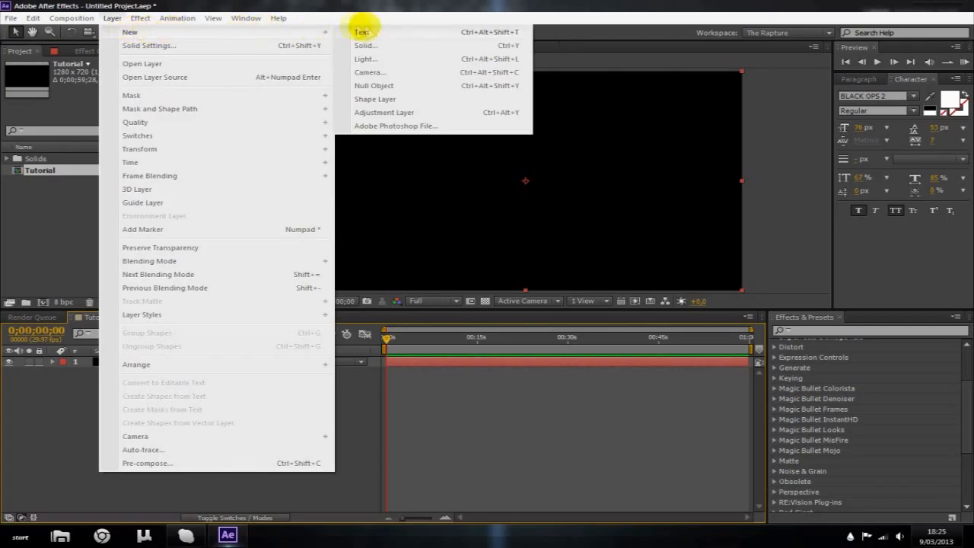
pyautogui.click(396, 32)
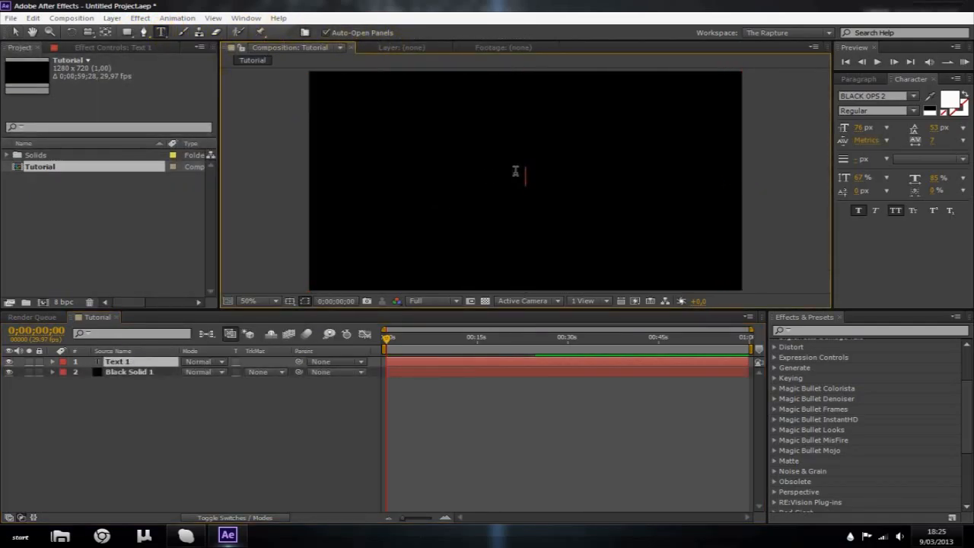
pyautogui.write('TUTORIAL')
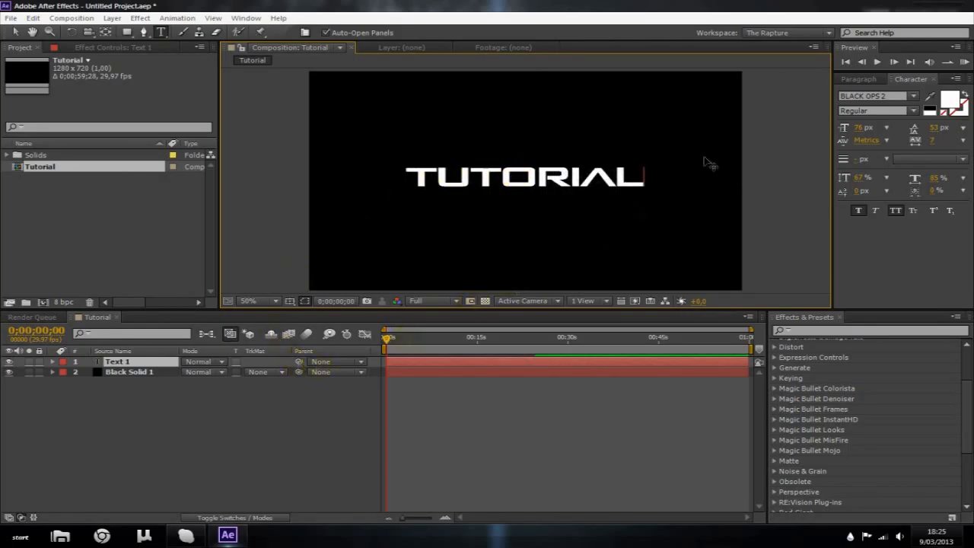
# Step: Change the font of the whole TUTORIAL text to Neou (TT) Thin
pyautogui.hotkey('ctrl', 'a')
pyautogui.click(912, 96)
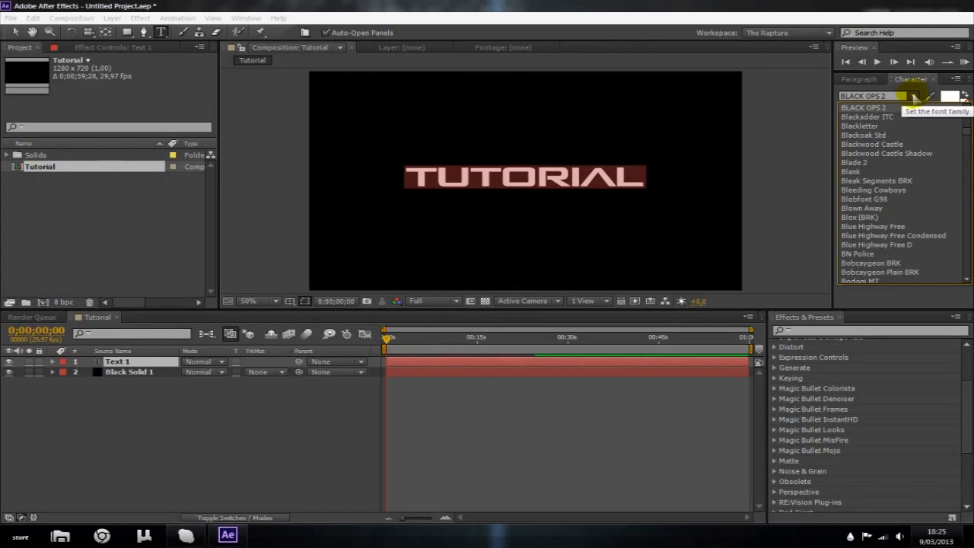
pyautogui.press('n')
pyautogui.scroll(-4, 881, 242)
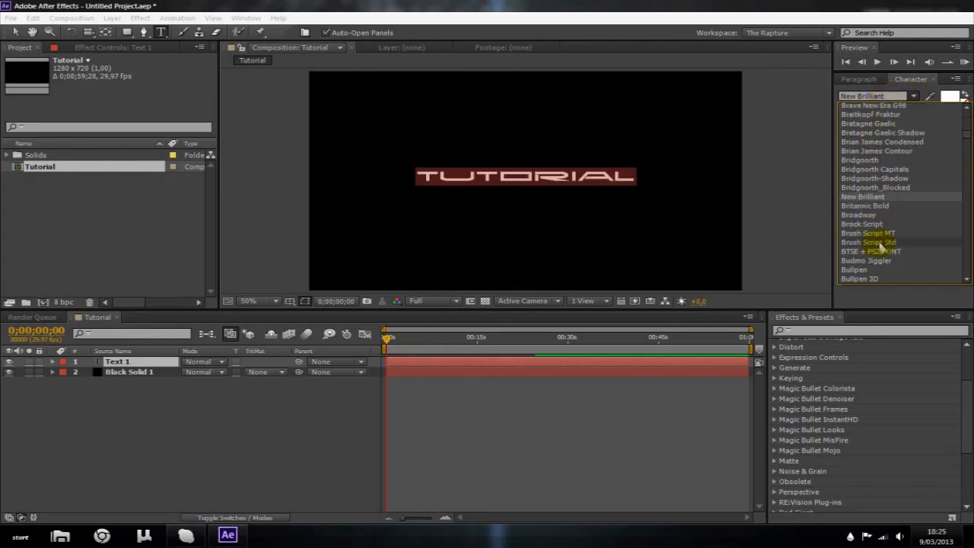
pyautogui.scroll(-1, 882, 226)
pyautogui.scroll(-4, 882, 226)
pyautogui.scroll(4, 883, 226)
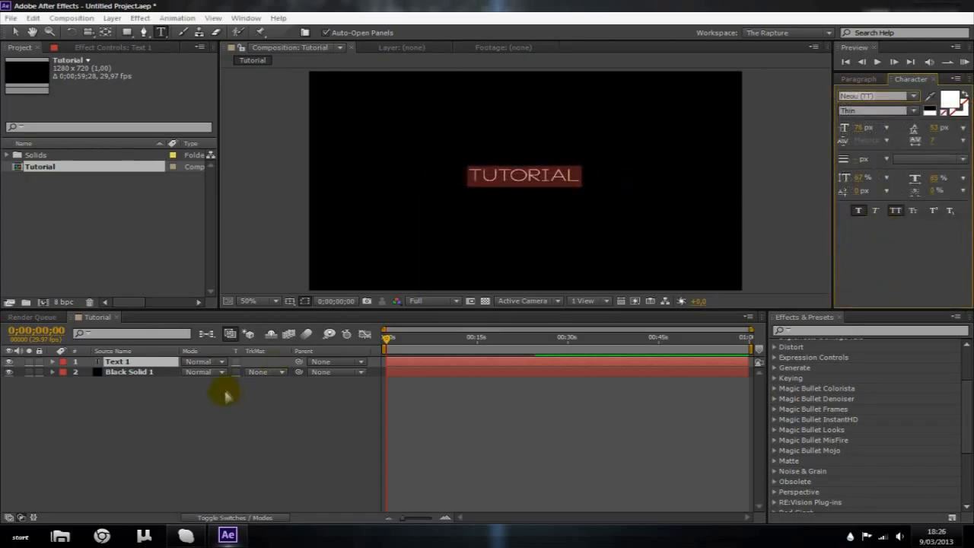
pyautogui.click(226, 395)
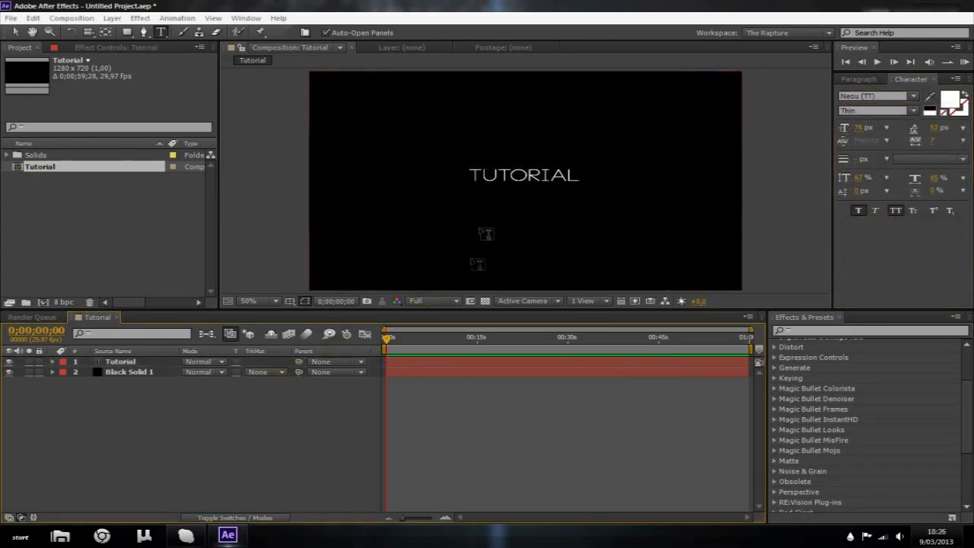
# Step: Try moving the TUTORIAL text around the composition with the Selection tool
pyautogui.click(13, 34)
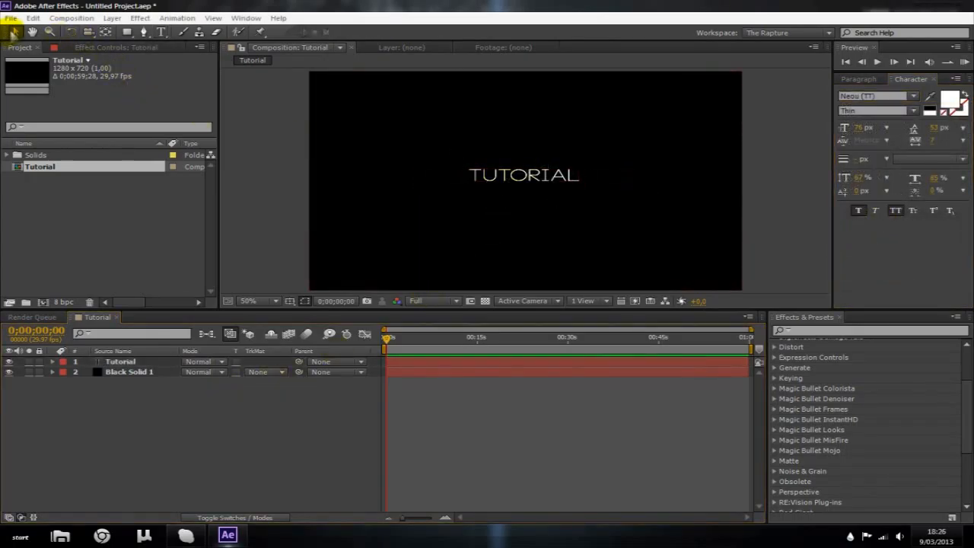
pyautogui.click(507, 183)
pyautogui.click(298, 432)
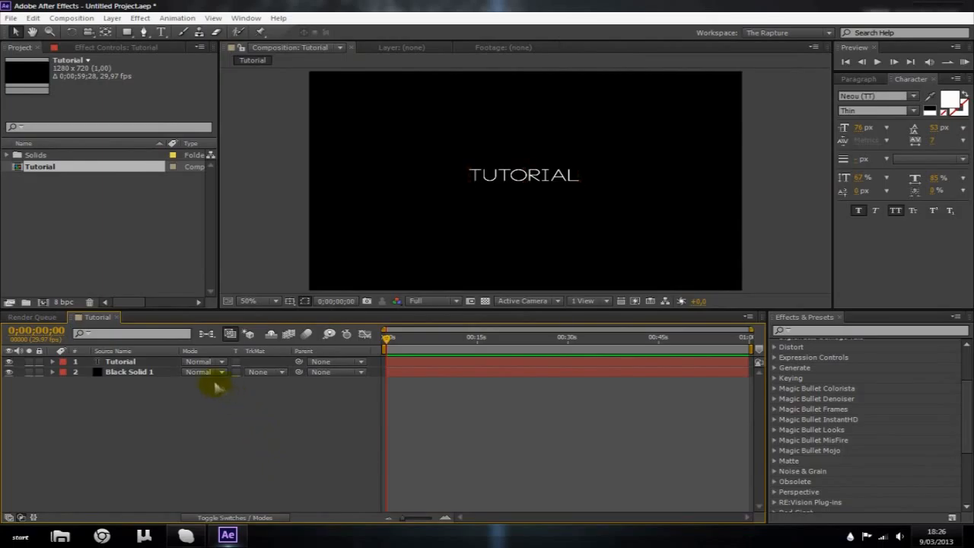
pyautogui.click(519, 181)
pyautogui.click(112, 358)
pyautogui.click(160, 363)
pyautogui.moveTo(541, 177)
pyautogui.mouseDown()
pyautogui.moveTo(563, 146)
pyautogui.moveTo(413, 235)
pyautogui.moveTo(569, 148)
pyautogui.moveTo(404, 107)
pyautogui.moveTo(389, 86)
pyautogui.moveTo(700, 232)
pyautogui.moveTo(726, 283)
pyautogui.moveTo(580, 187)
pyautogui.moveTo(547, 180)
pyautogui.mouseUp()
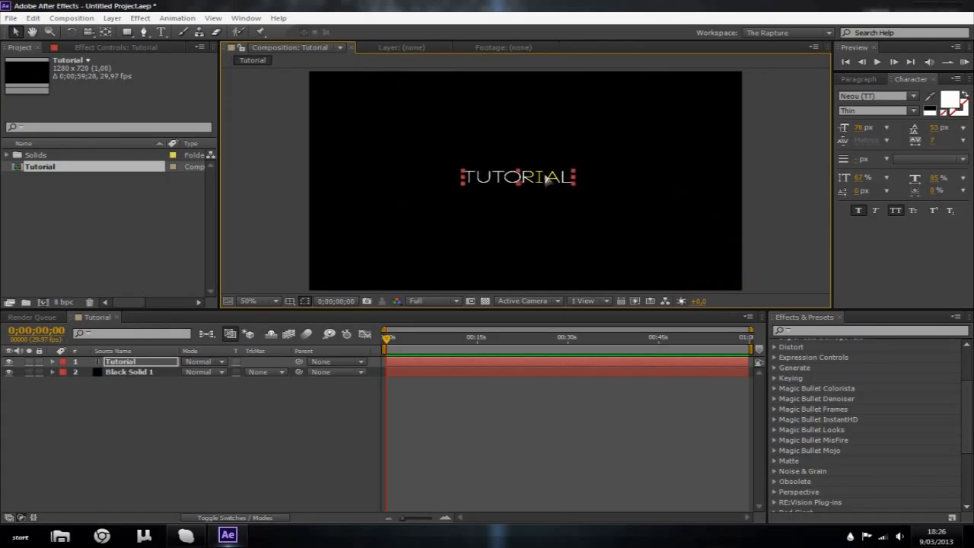
# Step: Undo the moves of the TUTORIAL text, redo one move and undo it again
pyautogui.hotkey('ctrl', 'z')
pyautogui.hotkey('ctrl', 'z')
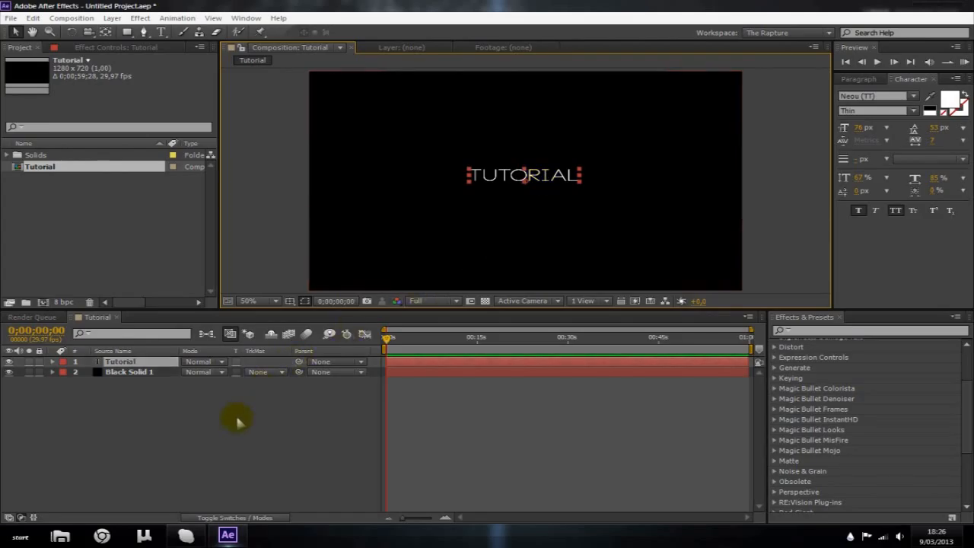
pyautogui.click(236, 419)
pyautogui.hotkey('ctrl', 'shift', 'z')
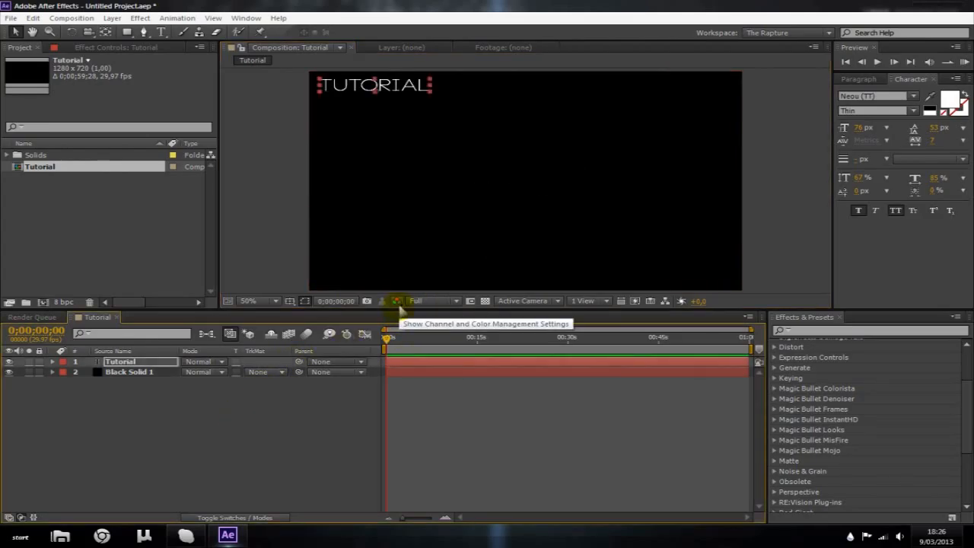
pyautogui.hotkey('ctrl', 'z')
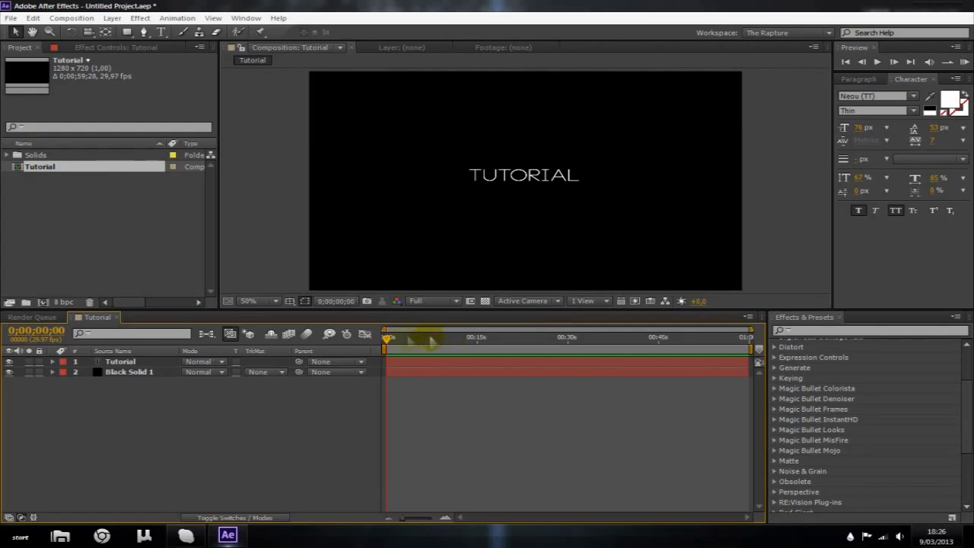
# Step: Look up the undo and redo commands among the editing commands
pyautogui.click(11, 18)
pyautogui.moveTo(33, 18)
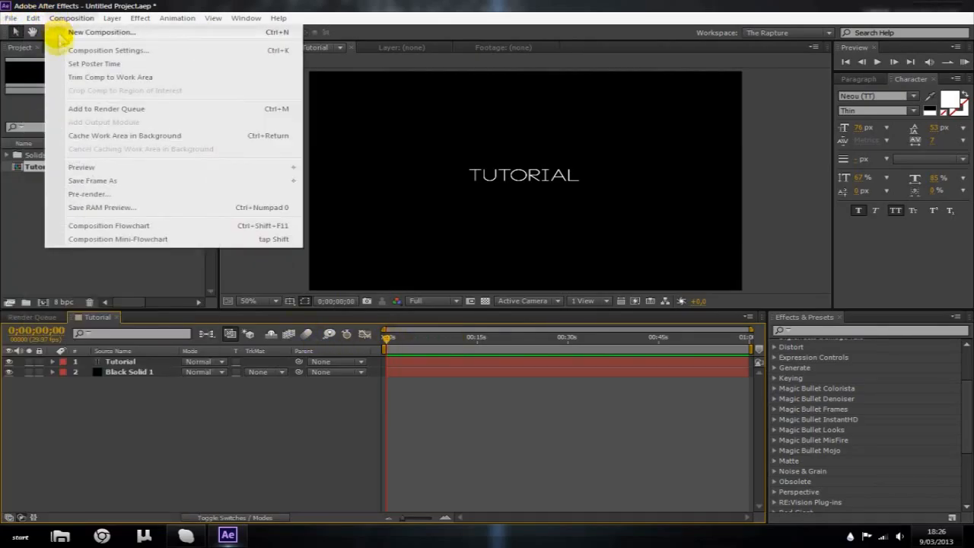
pyautogui.click(252, 481)
pyautogui.click(34, 19)
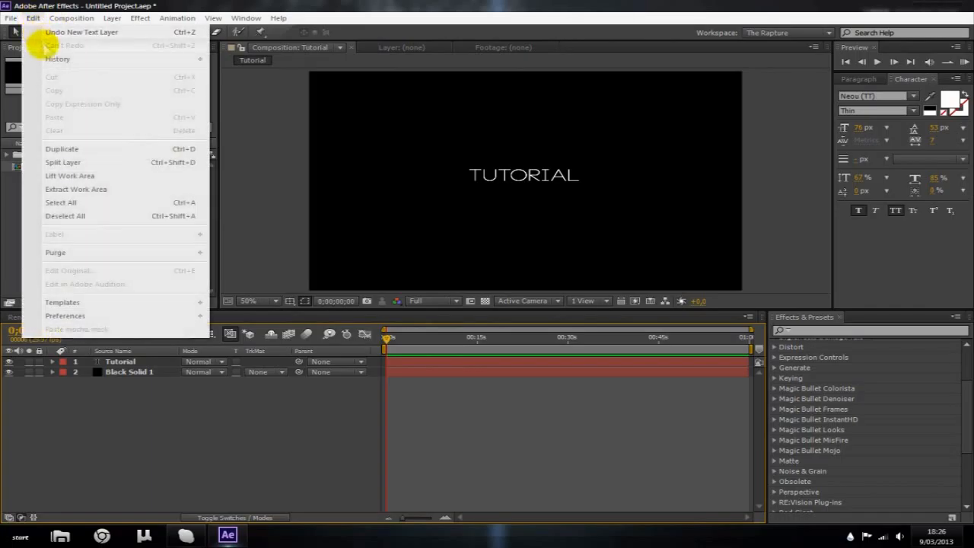
pyautogui.click(249, 412)
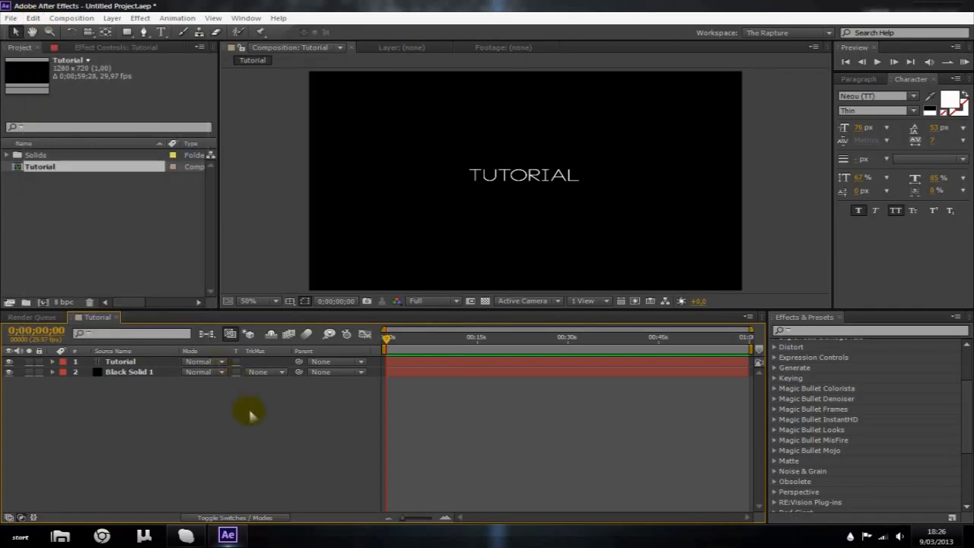
pyautogui.click(491, 177)
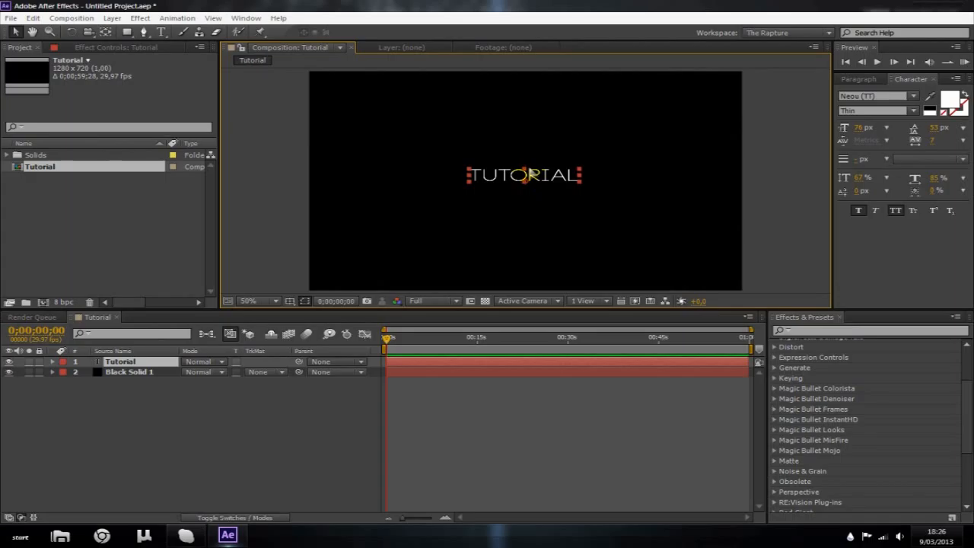
pyautogui.click(258, 411)
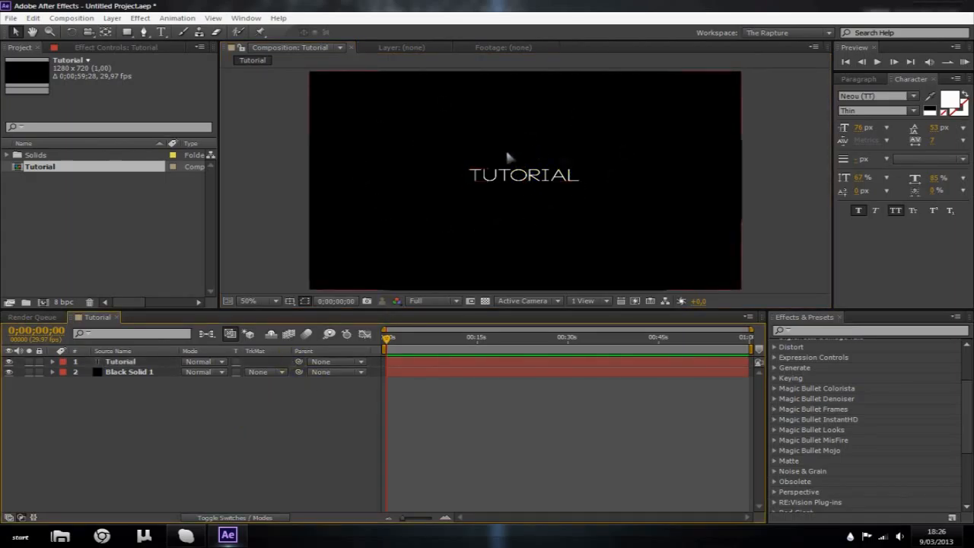
pyautogui.click(178, 432)
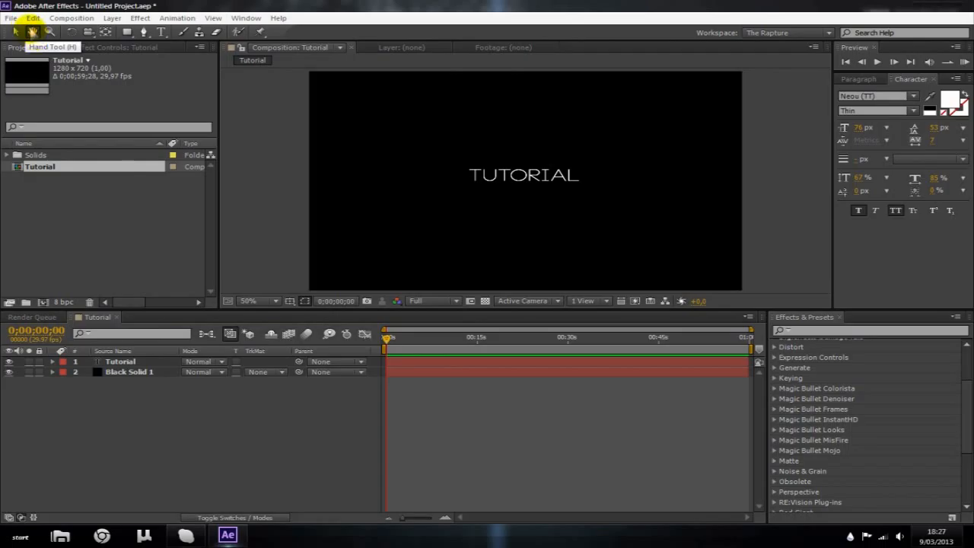
# Step: Explore the composition view by panning with the Hand tool and zooming, ending at 50% zoom with the Selection tool active
pyautogui.click(33, 32)
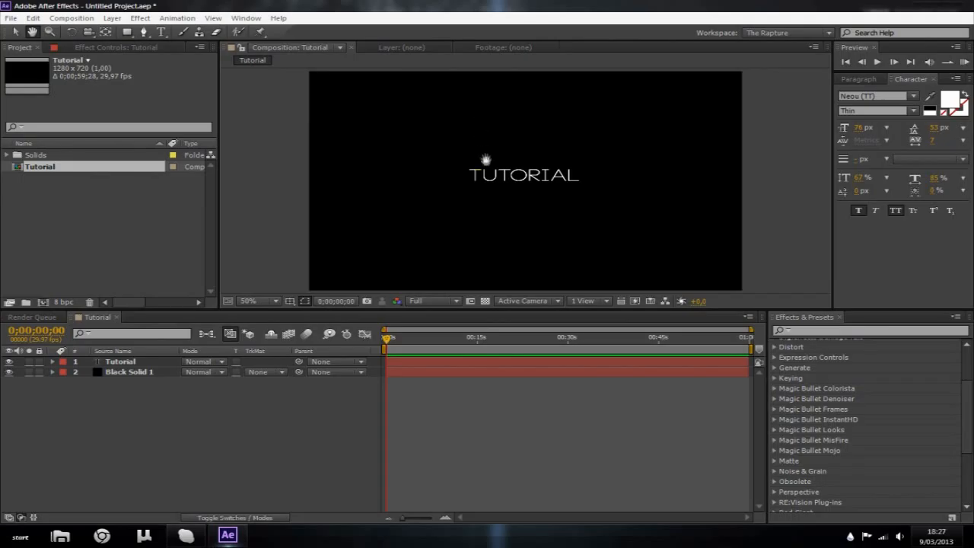
pyautogui.scroll(1, 486, 171)
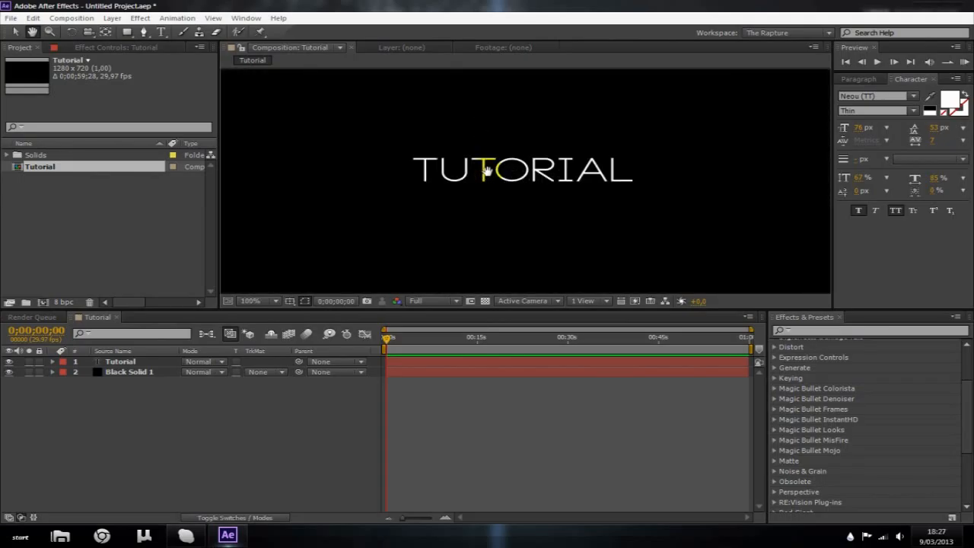
pyautogui.moveTo(728, 102); pyautogui.dragTo(724, 107)
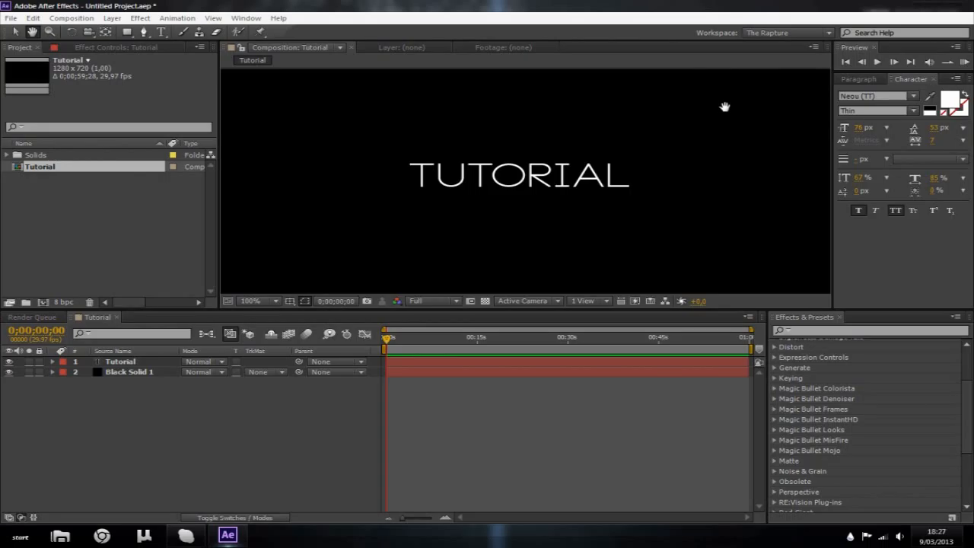
pyautogui.moveTo(725, 106); pyautogui.dragTo(919, 41)
pyautogui.moveTo(416, 186); pyautogui.dragTo(557, 300)
pyautogui.moveTo(563, 131); pyautogui.dragTo(532, 192)
pyautogui.scroll(-4, 482, 183)
pyautogui.moveTo(457, 169); pyautogui.dragTo(403, 165)
pyautogui.scroll(2, 402, 165)
pyautogui.moveTo(316, 162); pyautogui.dragTo(634, 210)
pyautogui.moveTo(469, 177); pyautogui.dragTo(534, 195)
pyautogui.scroll(-1, 480, 139)
pyautogui.scroll(1, 478, 144)
pyautogui.scroll(1, 478, 152)
pyautogui.scroll(1, 476, 178)
pyautogui.scroll(2, 476, 177)
pyautogui.scroll(-2, 479, 180)
pyautogui.moveTo(479, 180); pyautogui.dragTo(459, 174)
pyautogui.scroll(-1, 480, 155)
pyautogui.press('v')
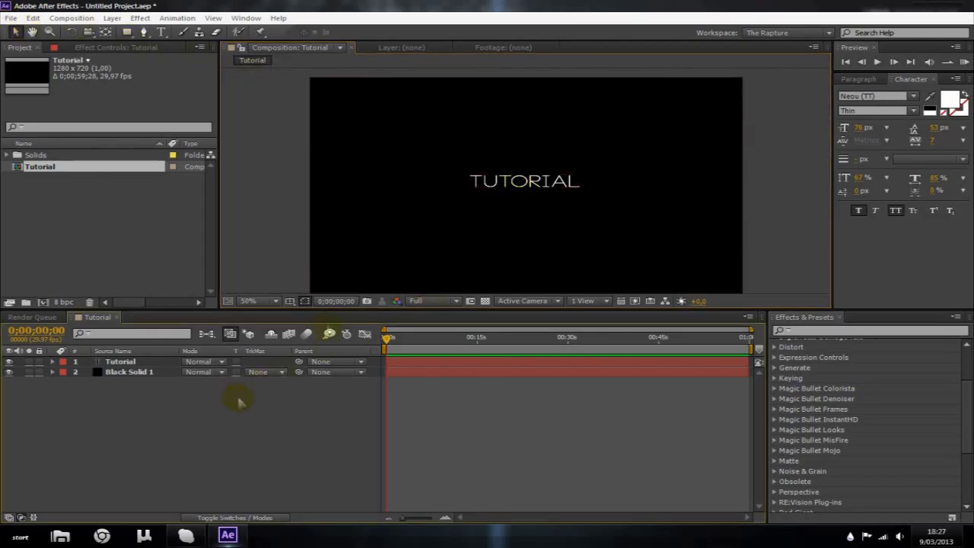
# Step: Practise zooming in on the TUTORIAL text with the Zoom tool and back out to 50%
pyautogui.click(50, 31)
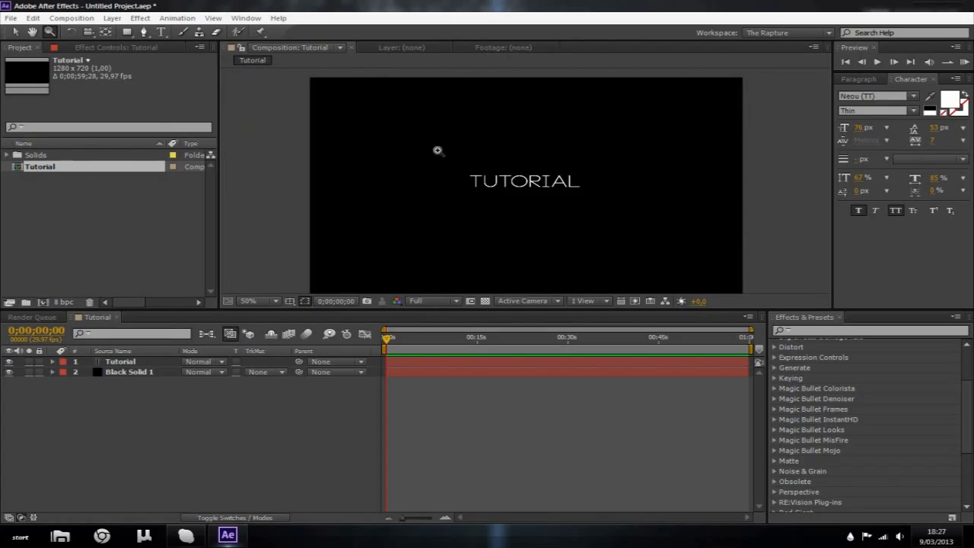
pyautogui.click(460, 171)
pyautogui.click(607, 212)
pyautogui.press(',')
pyautogui.press(',')
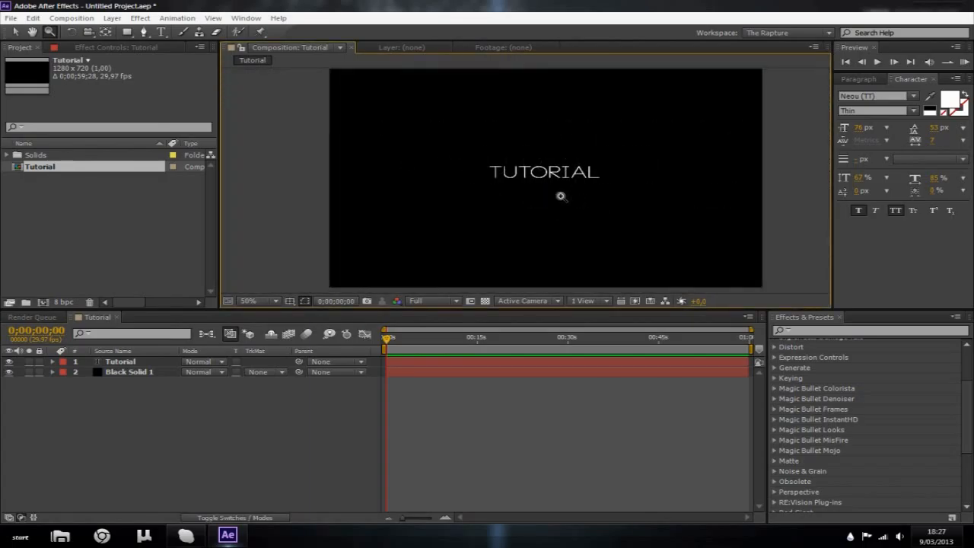
pyautogui.click(562, 172)
pyautogui.click(561, 185)
pyautogui.press(',')
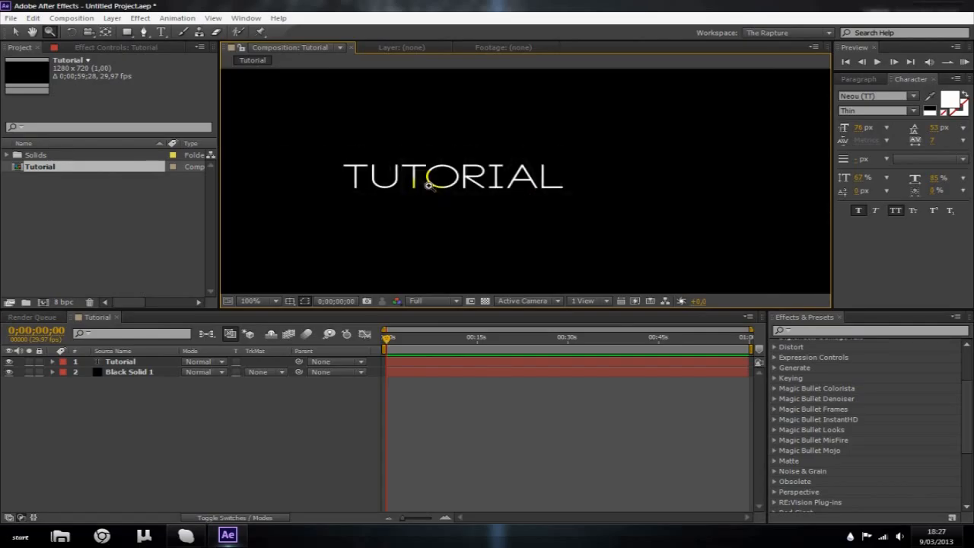
pyautogui.press(',')
# Step: Try rotating the black solid and the TUTORIAL text with the Rotation tool, restoring the Selection tool at the end
pyautogui.click(71, 33)
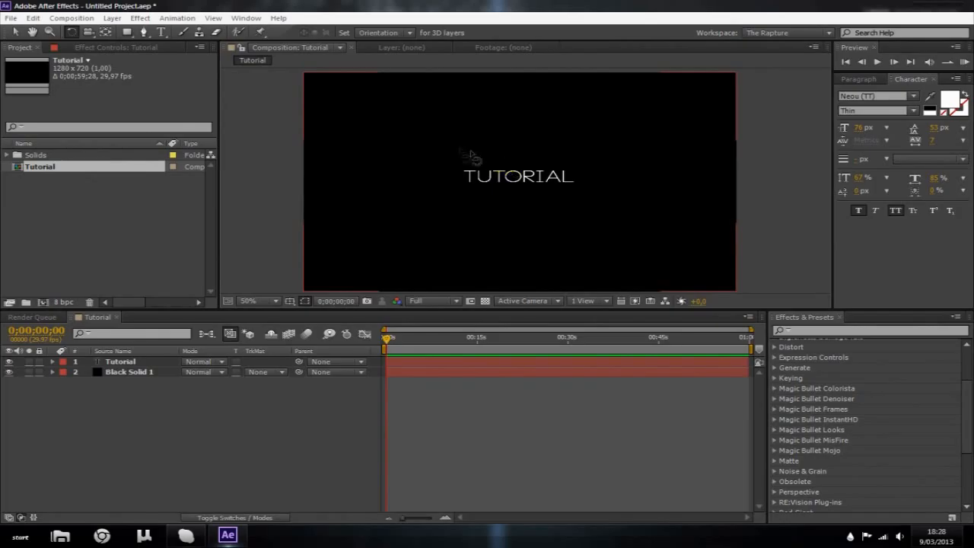
pyautogui.click(445, 194)
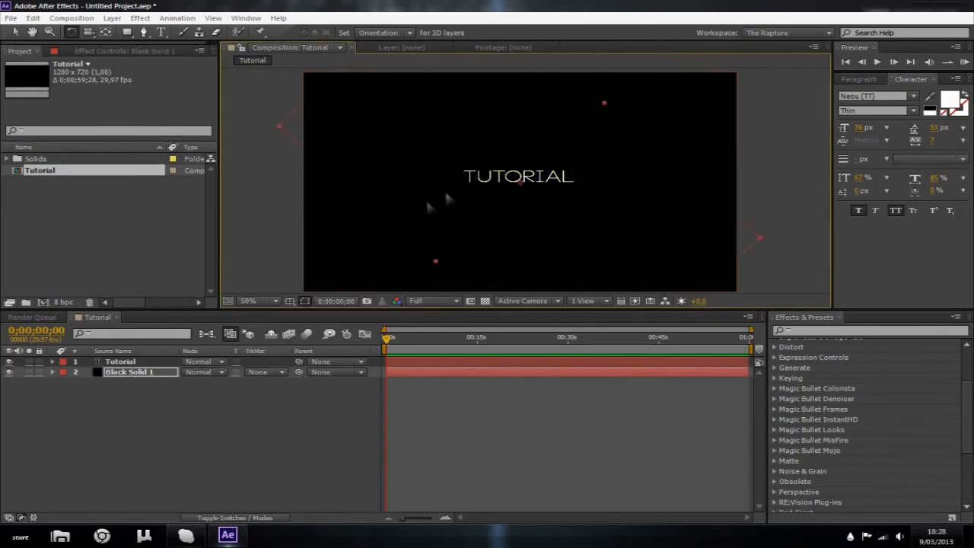
pyautogui.click(560, 178)
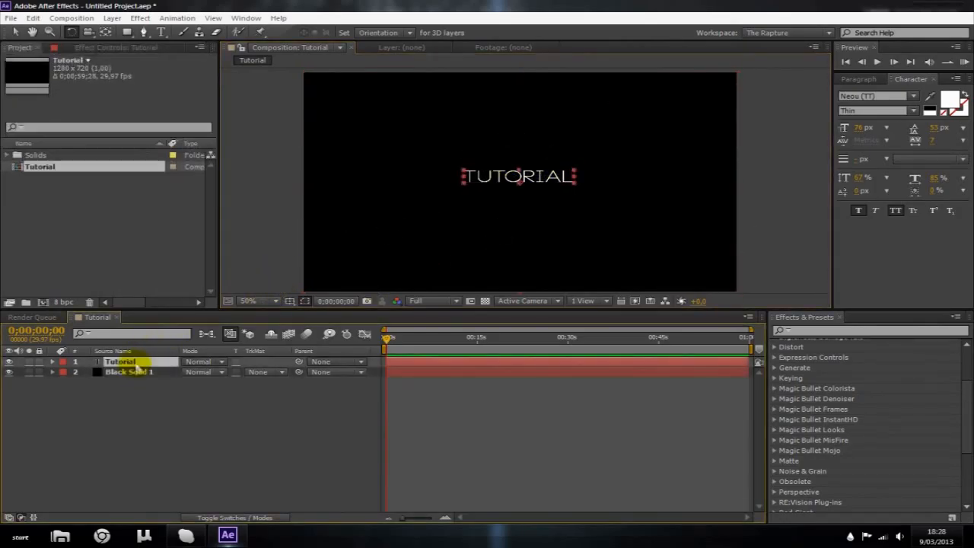
pyautogui.moveTo(558, 183)
pyautogui.mouseDown()
pyautogui.moveTo(569, 228)
pyautogui.moveTo(466, 194)
pyautogui.moveTo(586, 185)
pyautogui.moveTo(522, 138)
pyautogui.moveTo(568, 195)
pyautogui.moveTo(561, 190)
pyautogui.mouseUp()
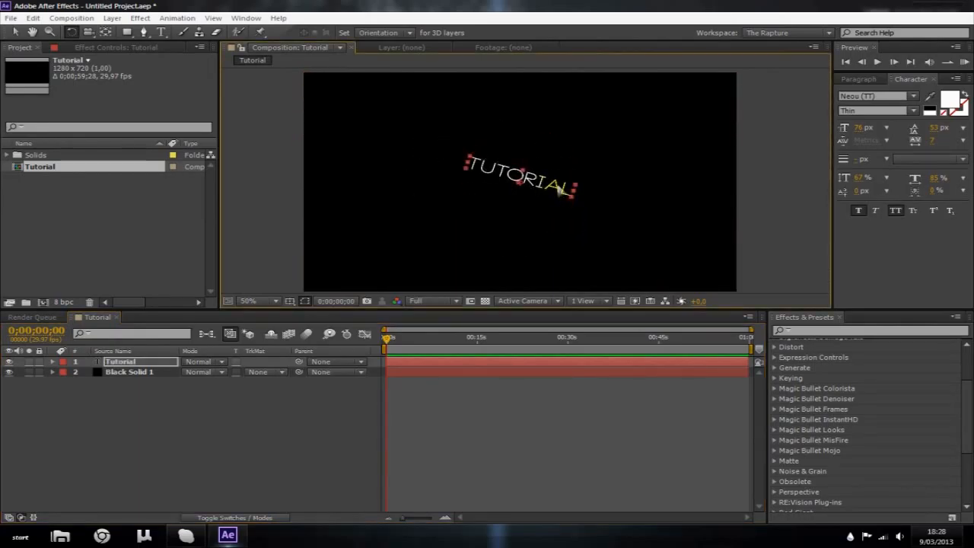
pyautogui.hotkey('ctrl', 'z')
pyautogui.click(15, 32)
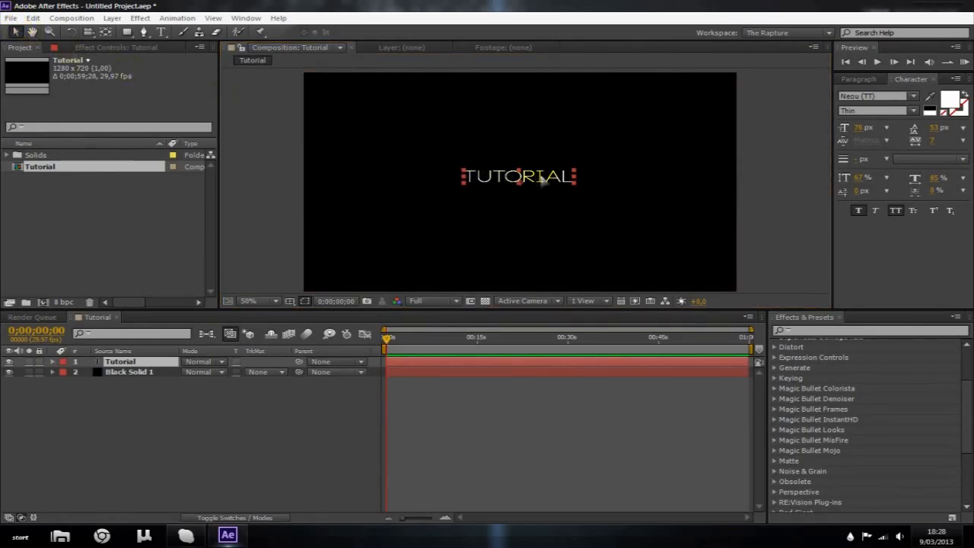
# Step: Switch the layer selection to Black Solid 1 and back to the Tutorial text layer
pyautogui.click(99, 440)
pyautogui.click(135, 372)
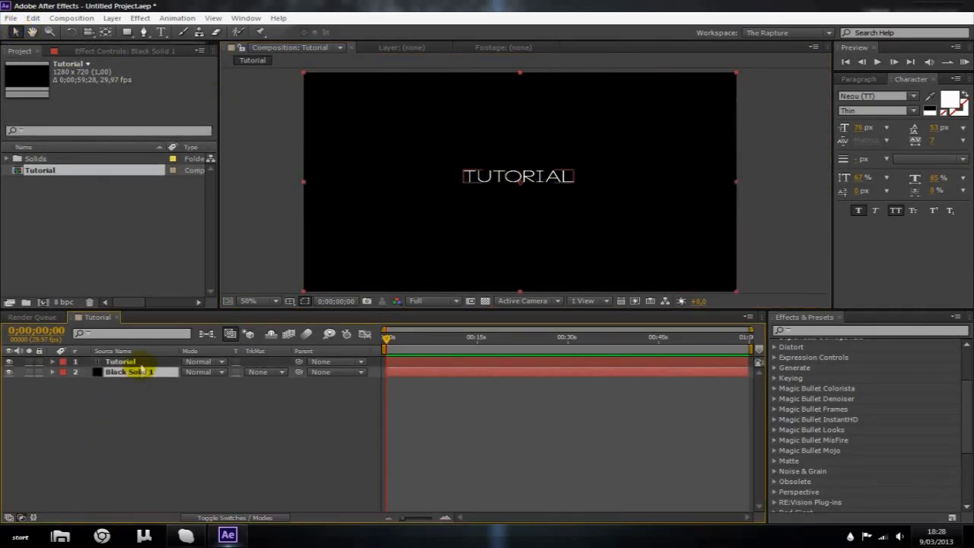
pyautogui.click(134, 362)
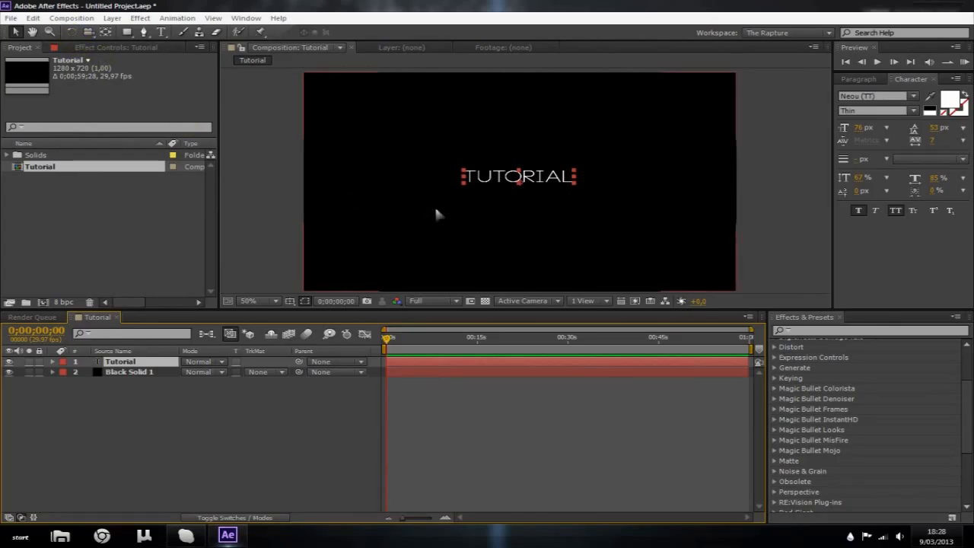
# Step: Try drawing a closed four-point mask around the TUTORIAL text with the Pen tool
pyautogui.click(88, 33)
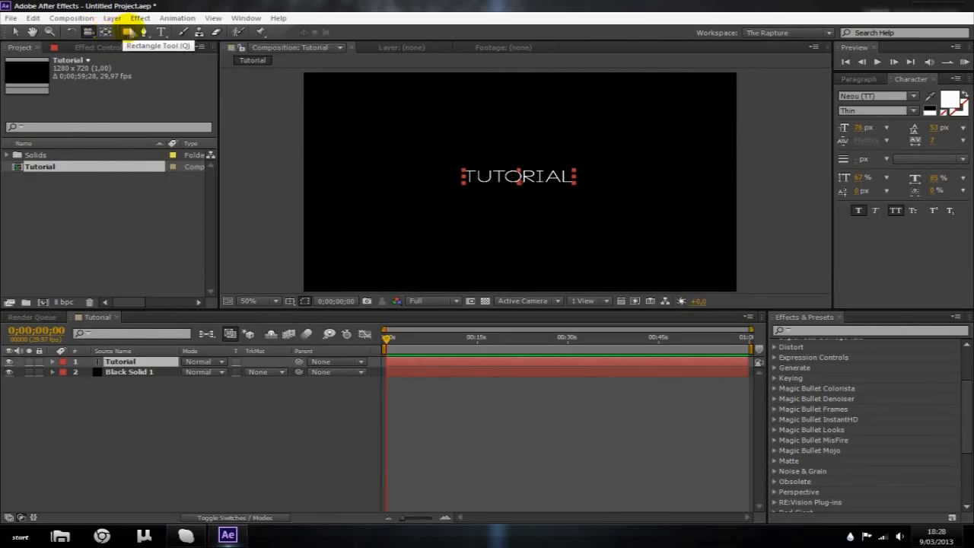
pyautogui.click(144, 32)
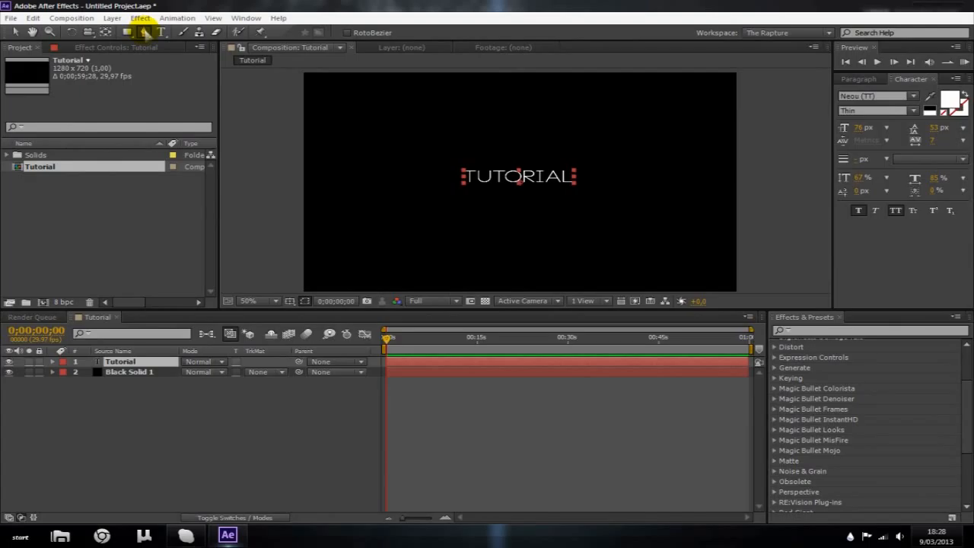
pyautogui.click(426, 140)
pyautogui.click(431, 196)
pyautogui.click(647, 194)
pyautogui.click(539, 130)
pyautogui.click(426, 140)
# Step: Undo every point of the mask drawn around the TUTORIAL text
pyautogui.hotkey('ctrl', 'z')
pyautogui.hotkey('ctrl', 'z')
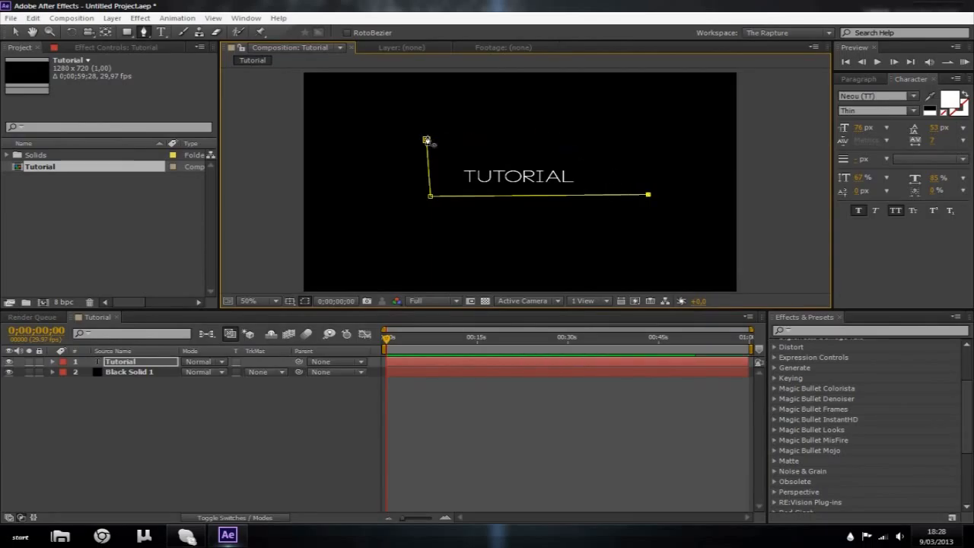
pyautogui.hotkey('ctrl', 'z')
pyautogui.hotkey('ctrl', 'z')
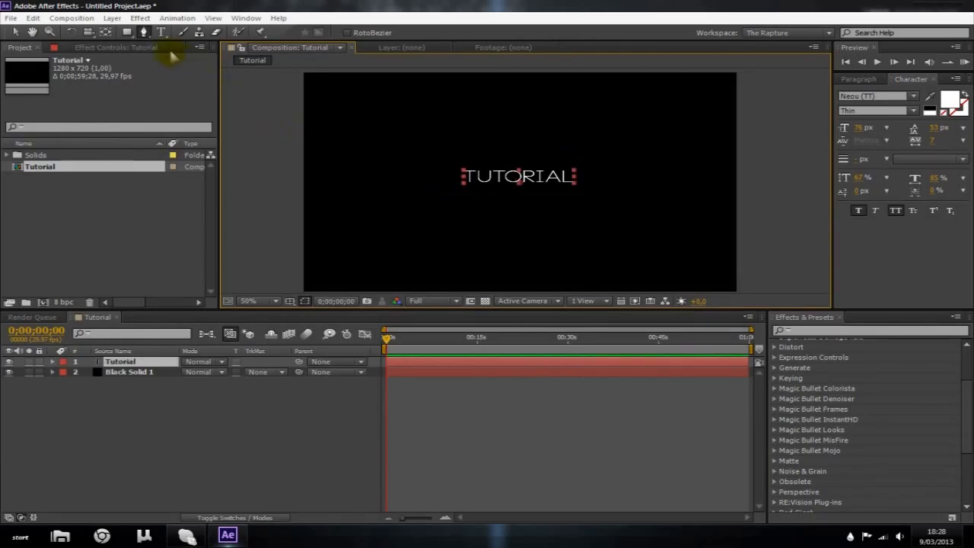
# Step: Highlight the whole TUTORIAL text with the Type tool, then leave text editing and deselect the layer
pyautogui.click(161, 32)
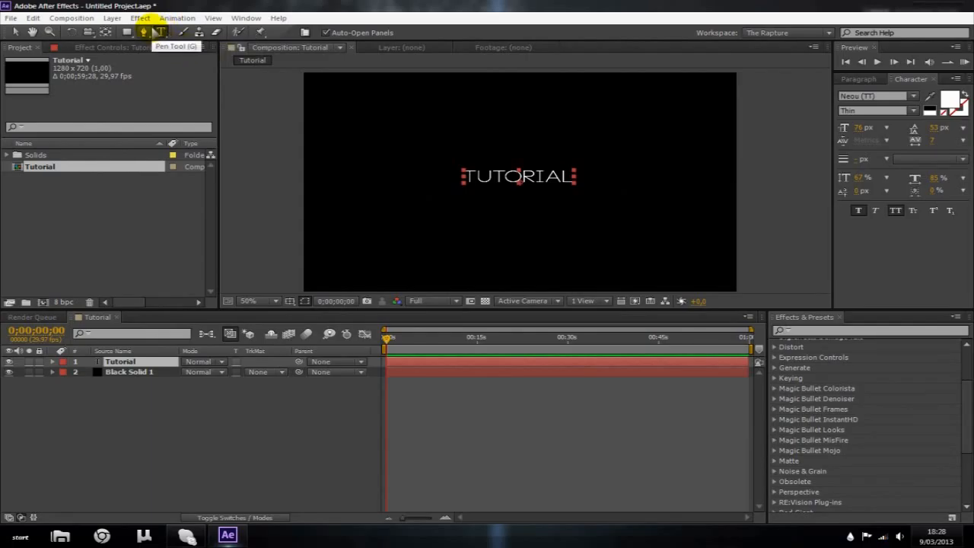
pyautogui.click(503, 177)
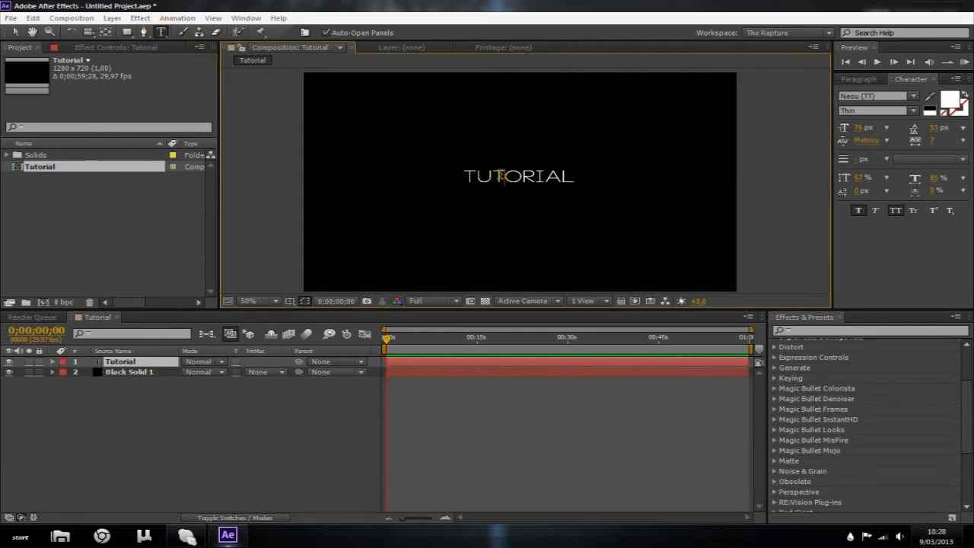
pyautogui.moveTo(576, 177); pyautogui.dragTo(408, 167)
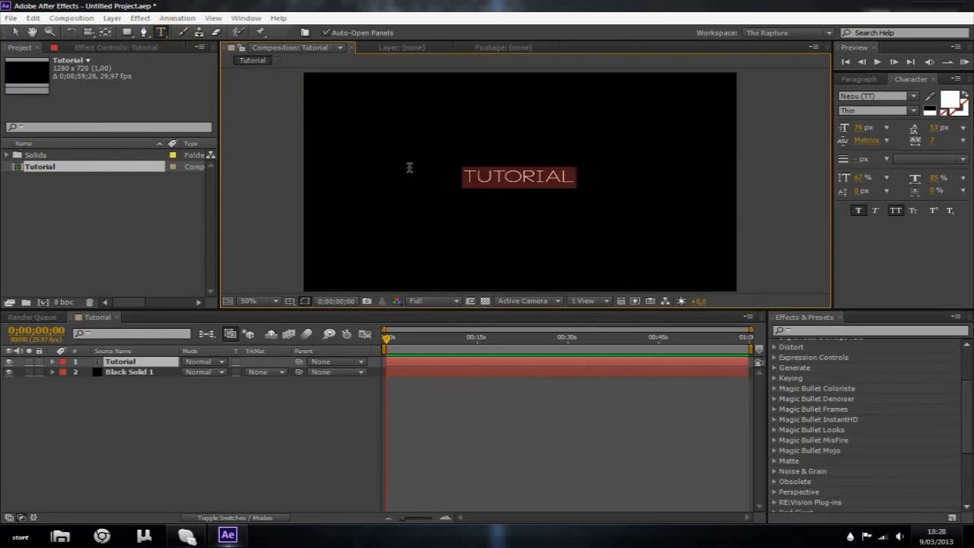
pyautogui.click(11, 19)
pyautogui.click(11, 20)
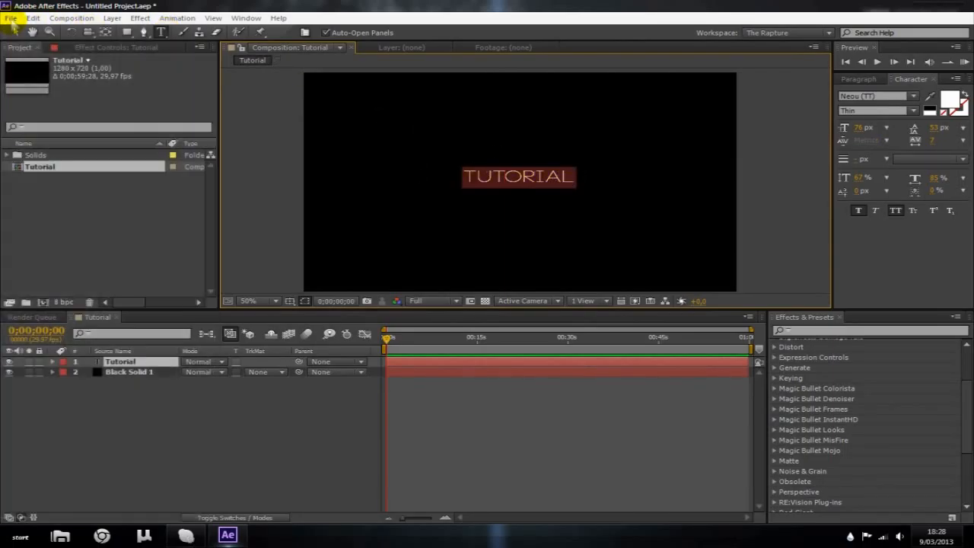
pyautogui.click(15, 31)
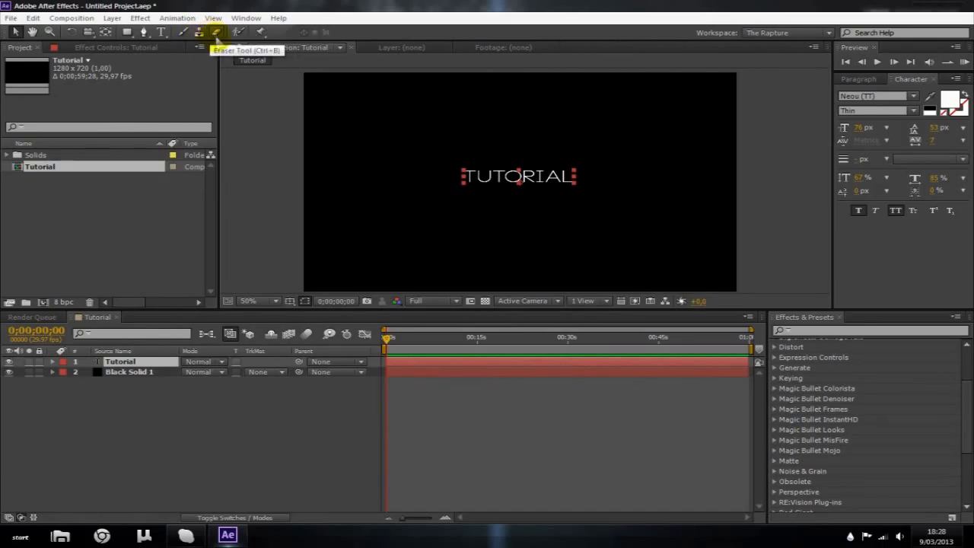
pyautogui.click(241, 387)
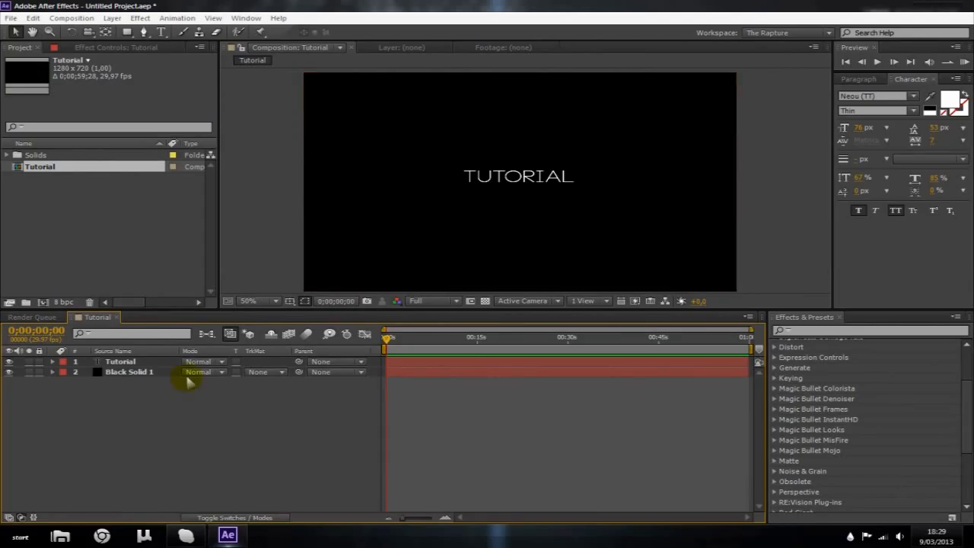
# Step: Expand the Tutorial text layer down to its individual Transform properties
pyautogui.click(142, 365)
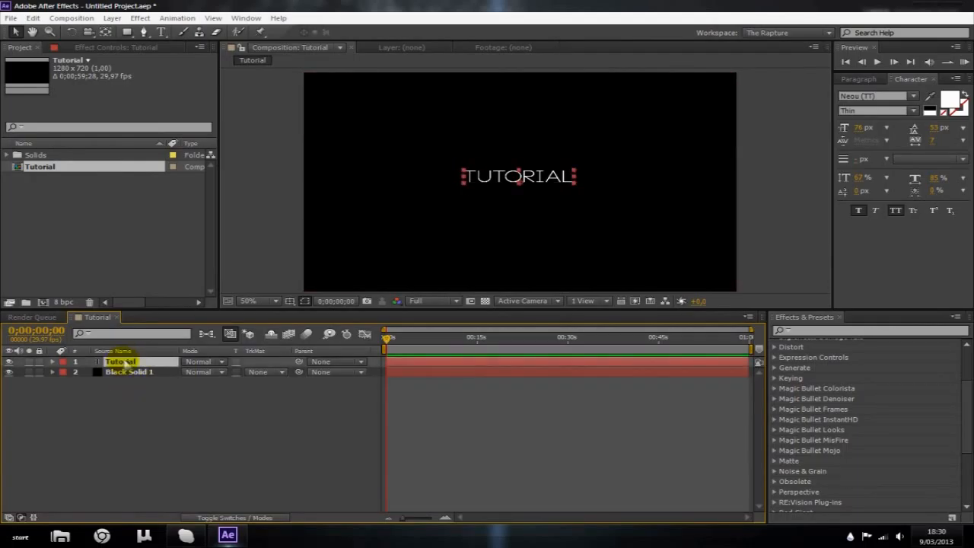
pyautogui.click(52, 362)
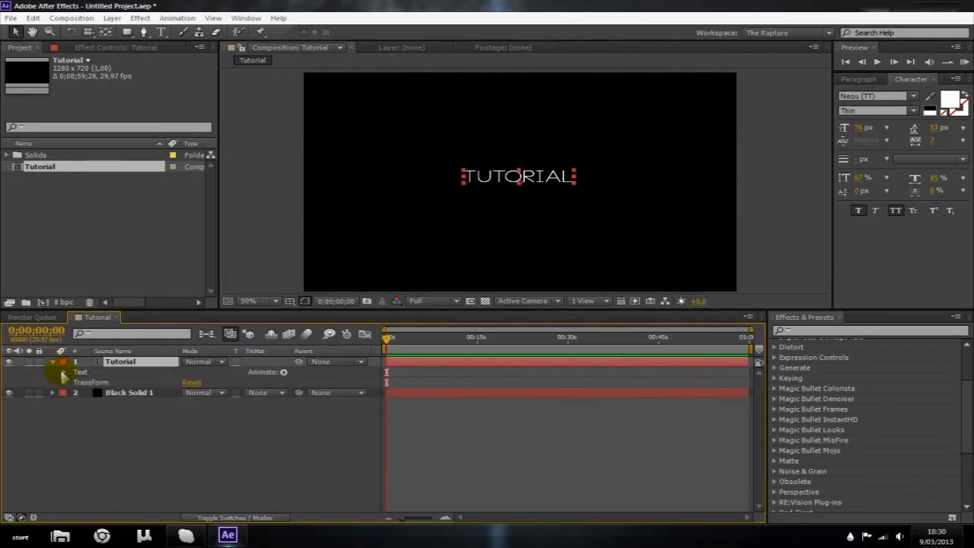
pyautogui.click(82, 382)
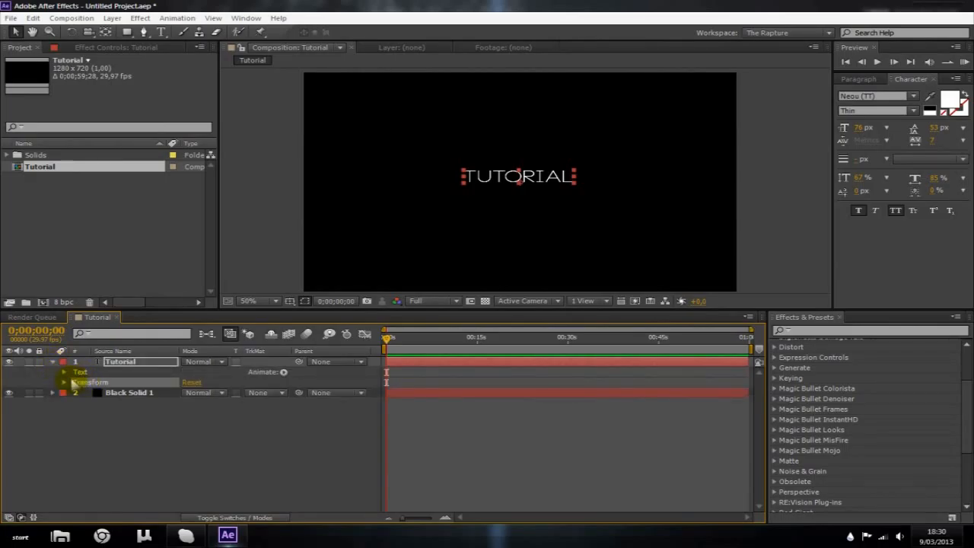
pyautogui.click(65, 382)
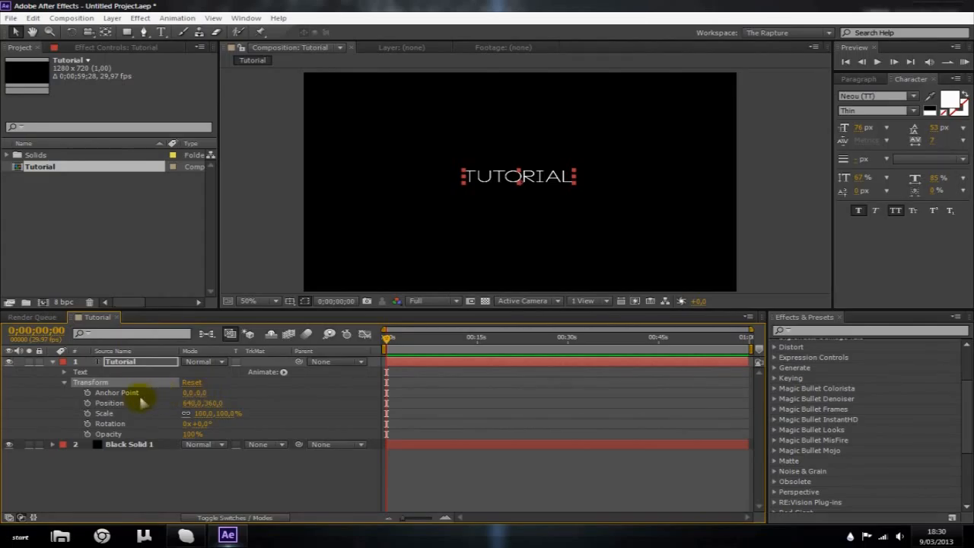
# Step: Move the TUTORIAL text to position 893, 262 and scale it to 273%
pyautogui.moveTo(213, 402); pyautogui.dragTo(348, 393)
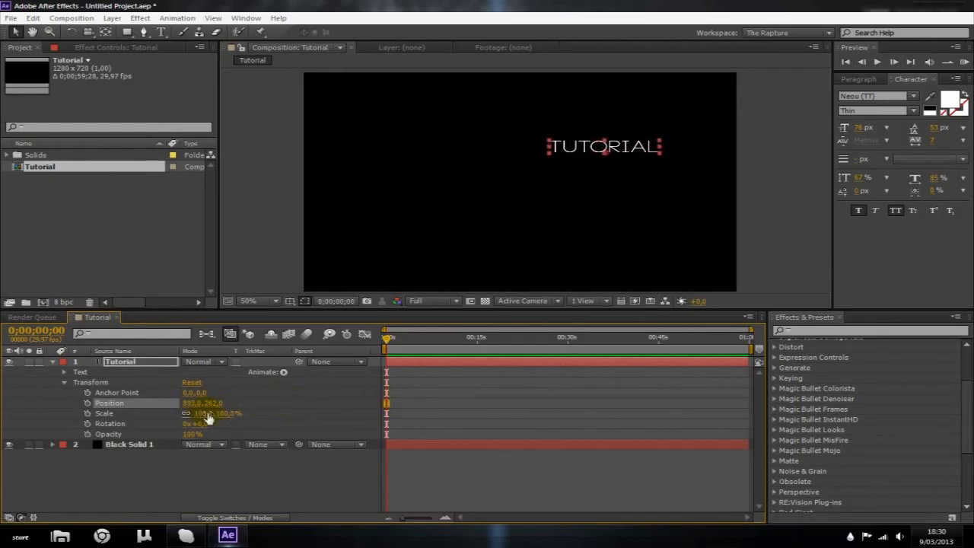
pyautogui.moveTo(206, 418); pyautogui.dragTo(319, 410)
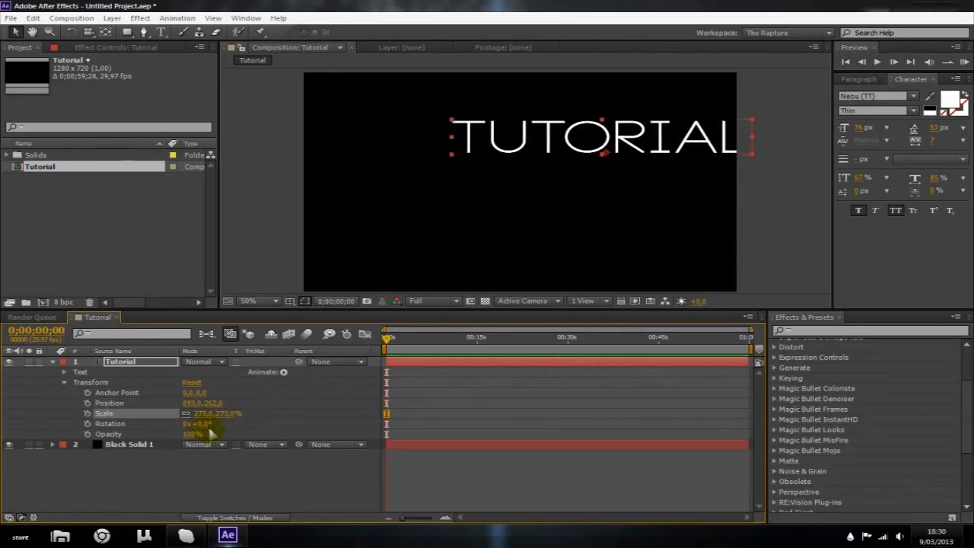
# Step: Try lowering the Tutorial layer's opacity, undo the change and deselect the layer
pyautogui.click(161, 424)
pyautogui.moveTo(199, 431); pyautogui.dragTo(169, 434)
pyautogui.hotkey('ctrl', 'z')
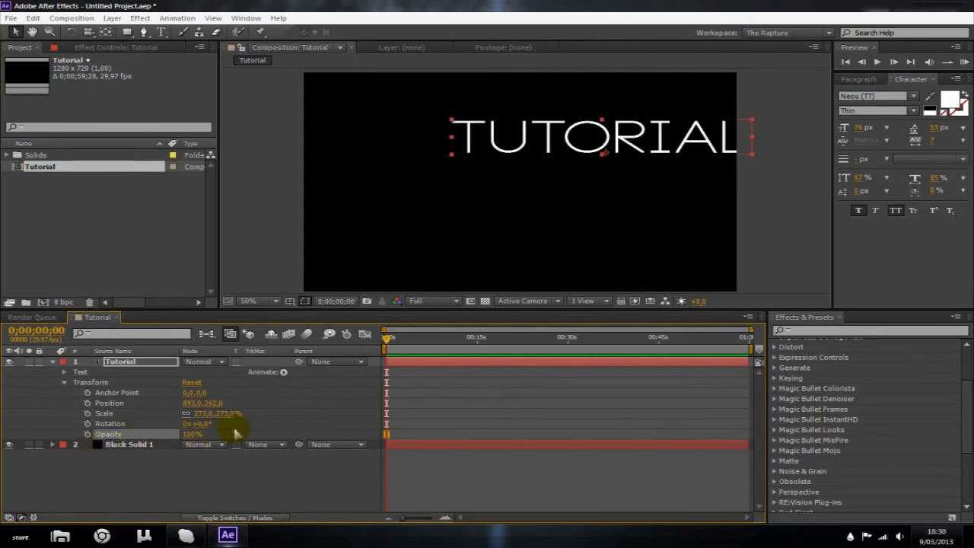
pyautogui.click(218, 494)
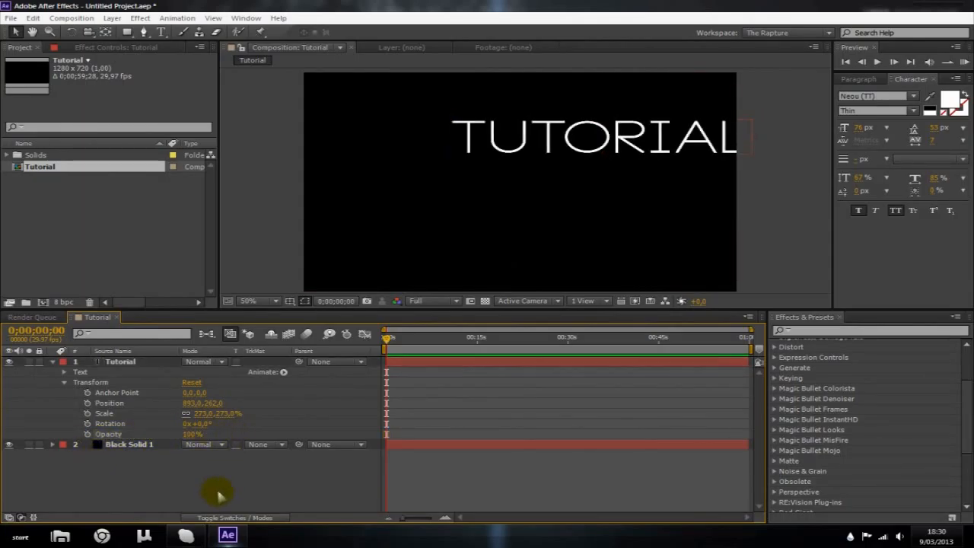
# Step: Reset all Transform properties of the Tutorial text layer to their defaults
pyautogui.click(141, 361)
pyautogui.click(191, 382)
pyautogui.click(154, 477)
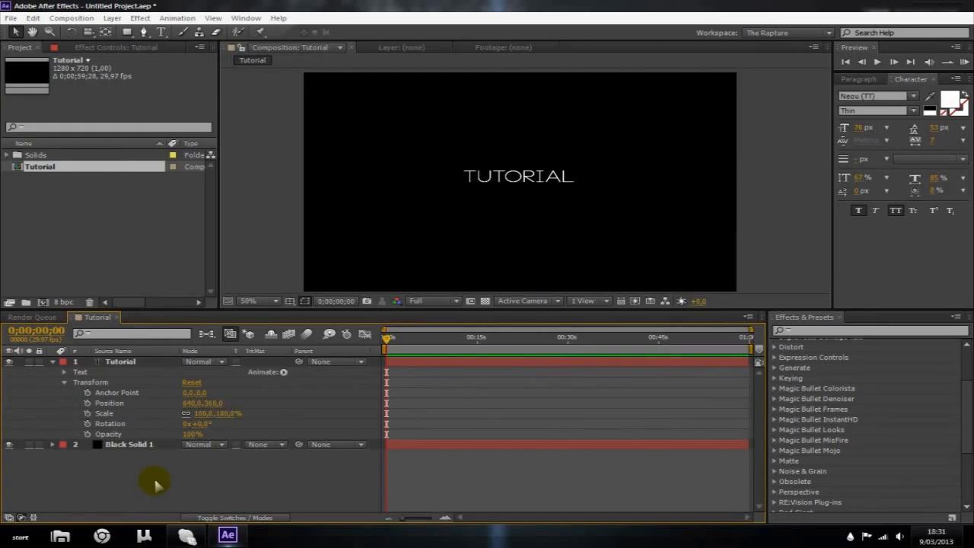
# Step: Collapse the Tutorial layer's properties in the timeline and deselect all layers
pyautogui.click(125, 362)
pyautogui.click(52, 362)
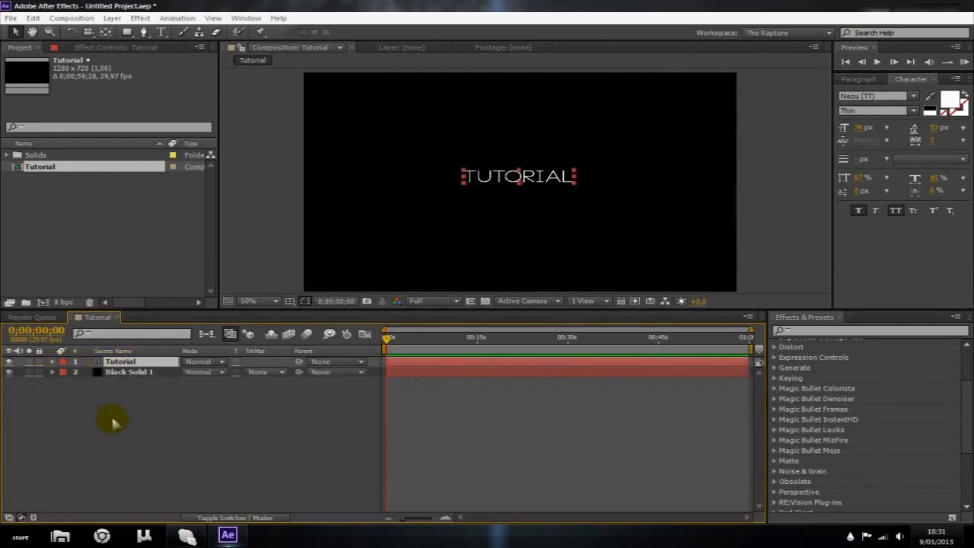
pyautogui.click(111, 414)
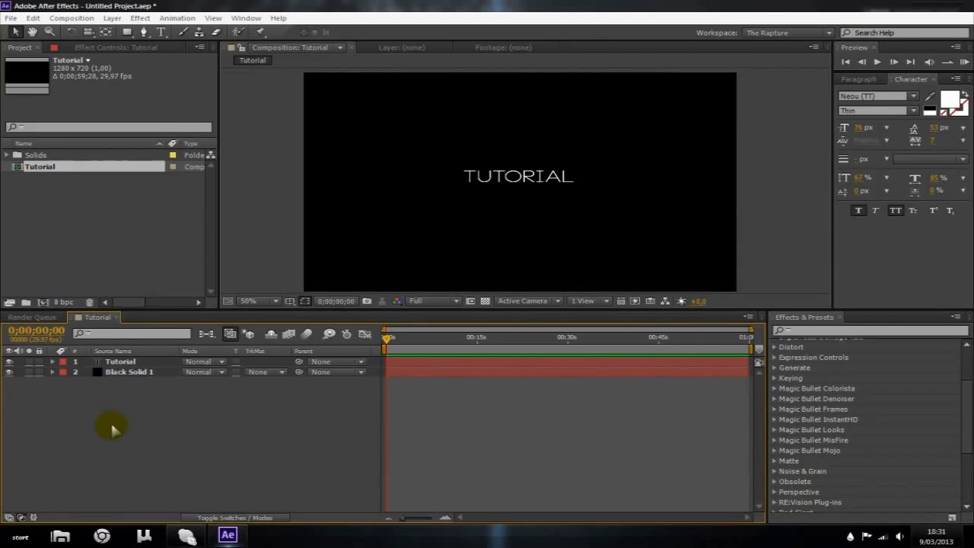
# Step: Try duplicating the Tutorial text layer and moving the copy diagonally below the original, then undo both changes
pyautogui.click(107, 362)
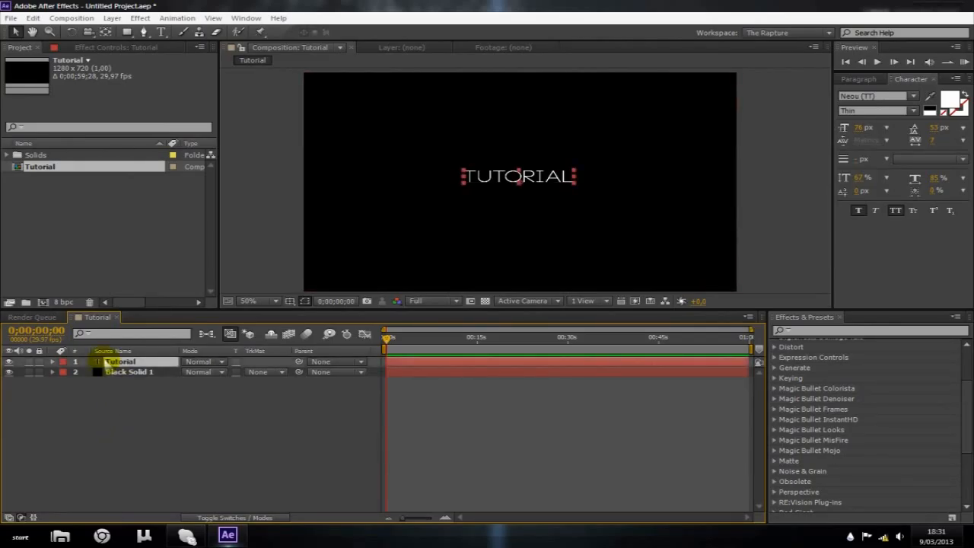
pyautogui.hotkey('ctrl', 'd')
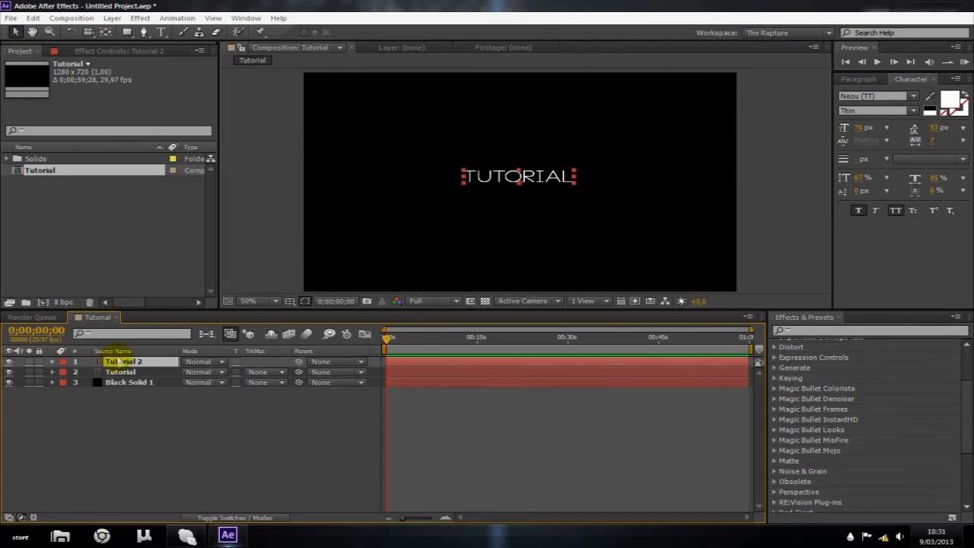
pyautogui.moveTo(518, 176); pyautogui.dragTo(596, 216)
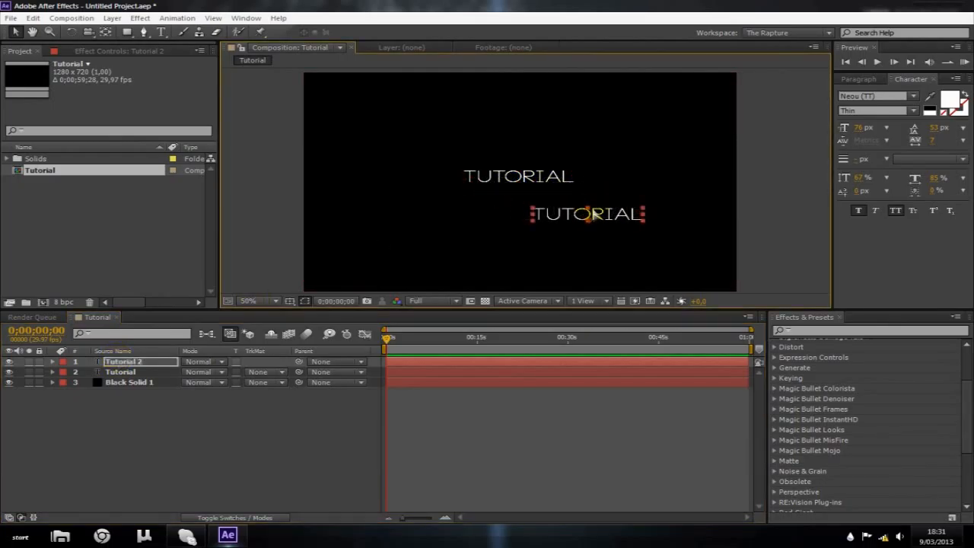
pyautogui.hotkey('ctrl', 'z')
pyautogui.hotkey('ctrl', 'z')
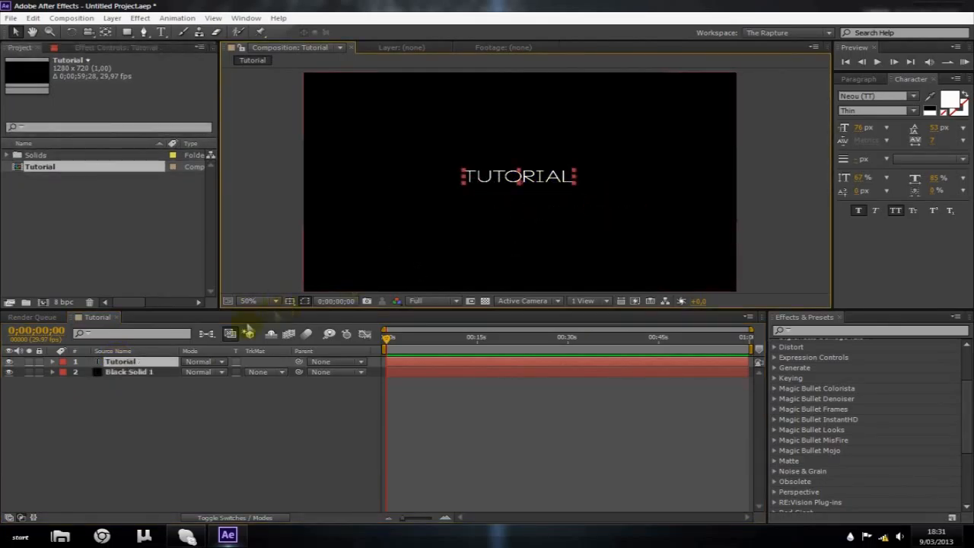
# Step: Select the Tutorial layer, scrub the current time indicator to about 9 seconds, and return it to the start of the timeline
pyautogui.click(191, 386)
pyautogui.click(121, 362)
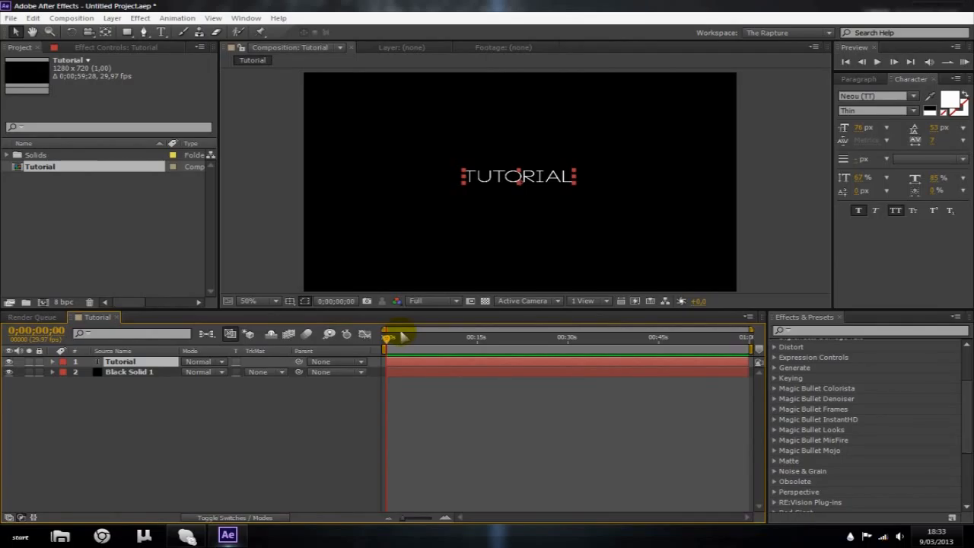
pyautogui.moveTo(431, 337); pyautogui.dragTo(437, 342)
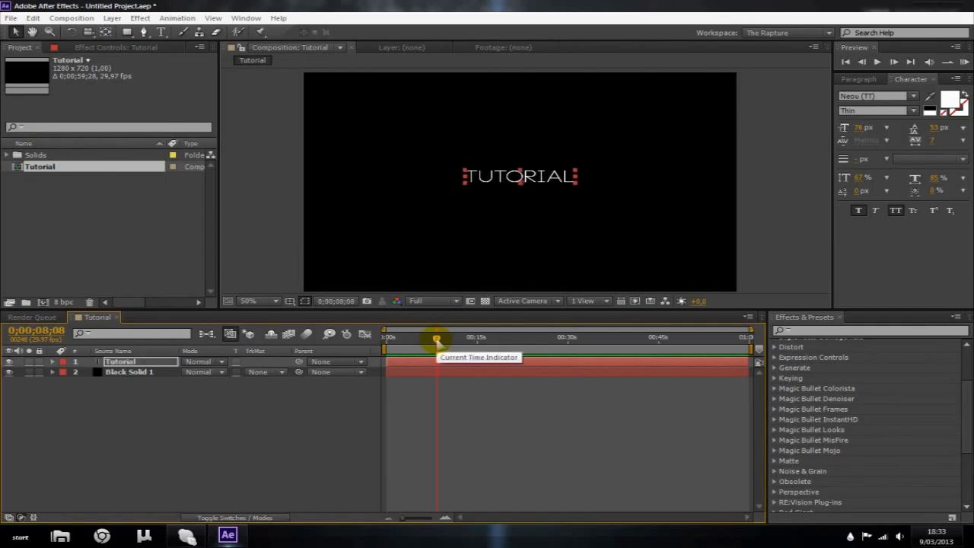
pyautogui.moveTo(437, 342); pyautogui.dragTo(438, 341)
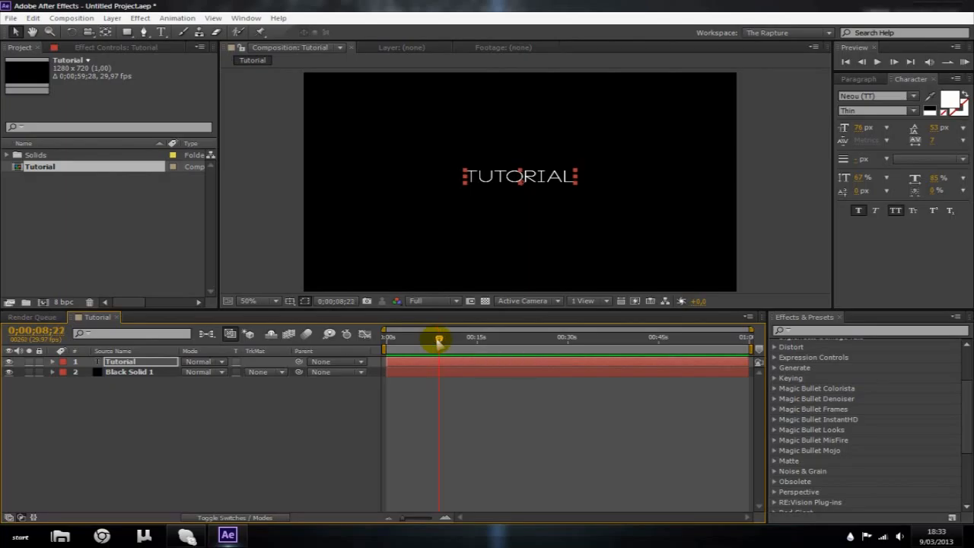
pyautogui.moveTo(438, 341); pyautogui.dragTo(438, 341)
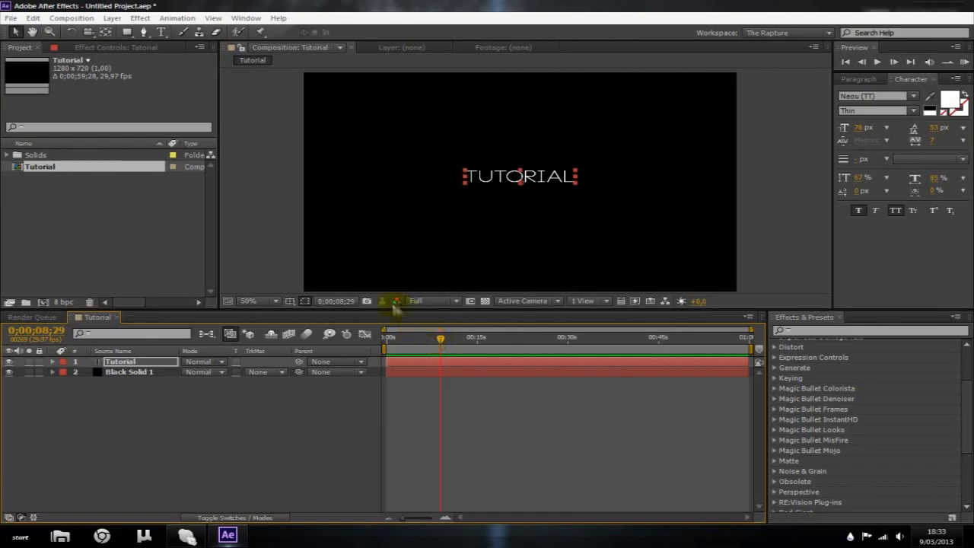
pyautogui.moveTo(340, 303); pyautogui.dragTo(343, 304)
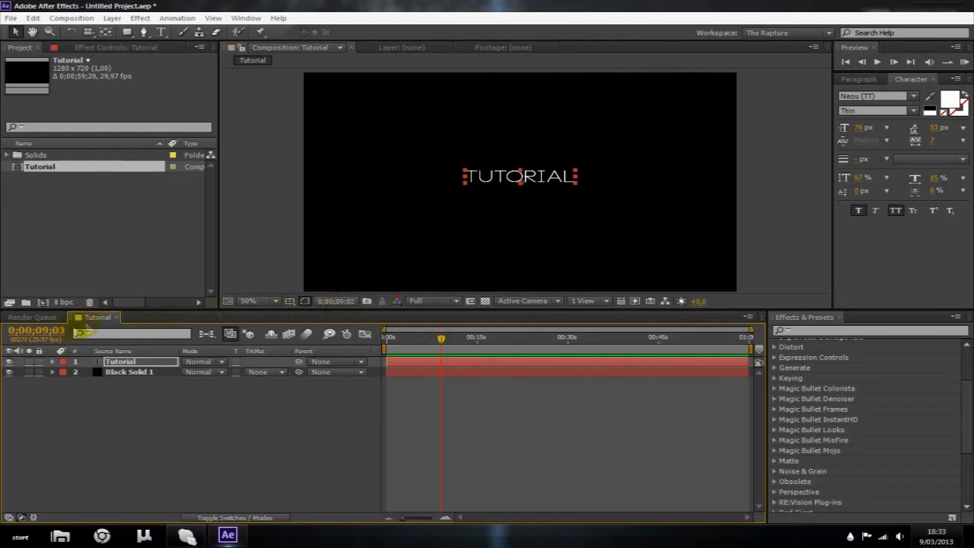
pyautogui.moveTo(48, 333); pyautogui.dragTo(50, 334)
pyautogui.moveTo(438, 342); pyautogui.dragTo(365, 344)
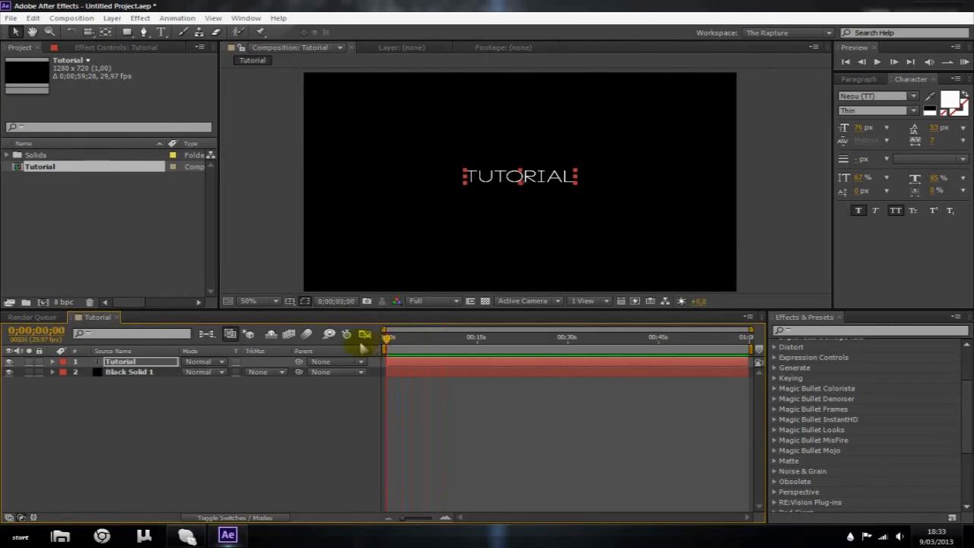
# Step: Expand the Tutorial layer's Transform properties in the timeline and select Position
pyautogui.click(53, 362)
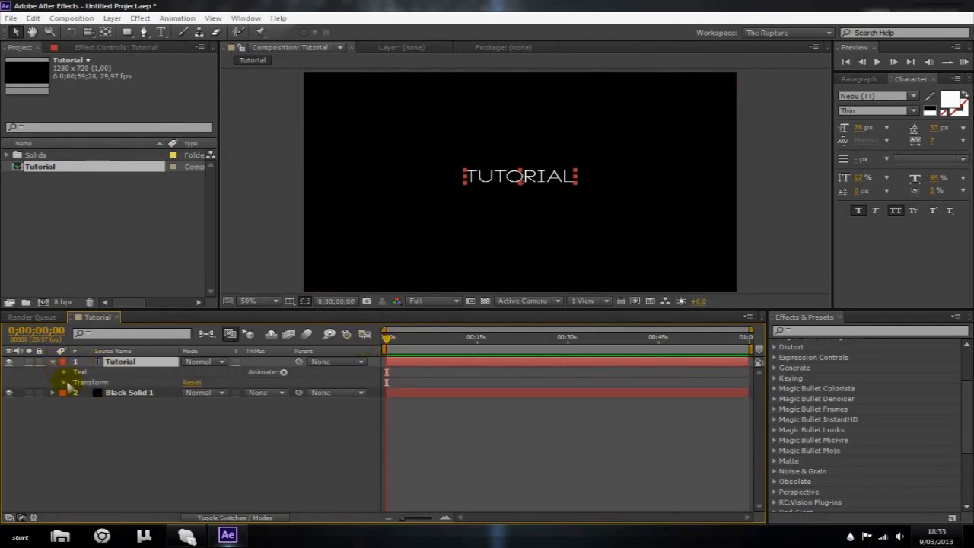
pyautogui.click(64, 382)
pyautogui.click(114, 403)
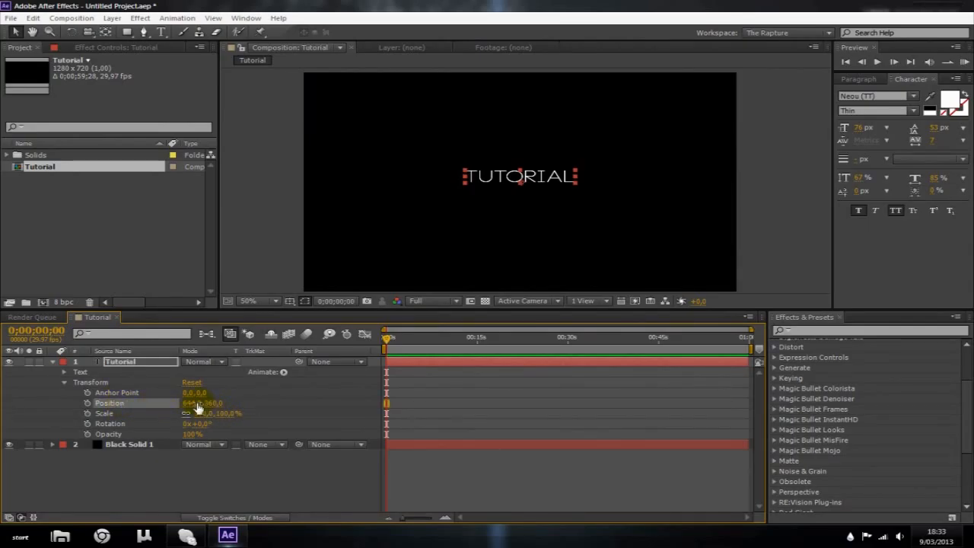
# Step: Show only the Tutorial layer's Position property, try moving the text slightly upward, and hide the property again
pyautogui.click(158, 364)
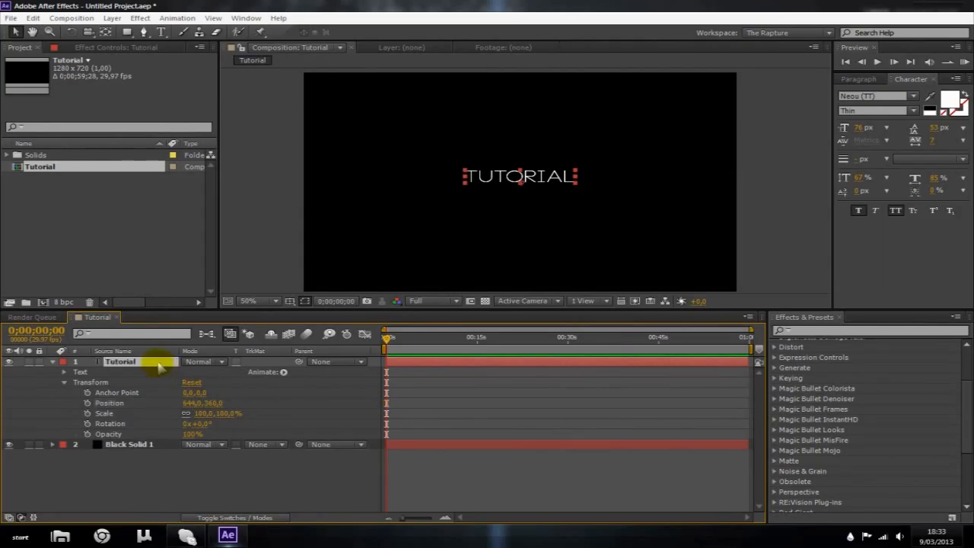
pyautogui.press('p')
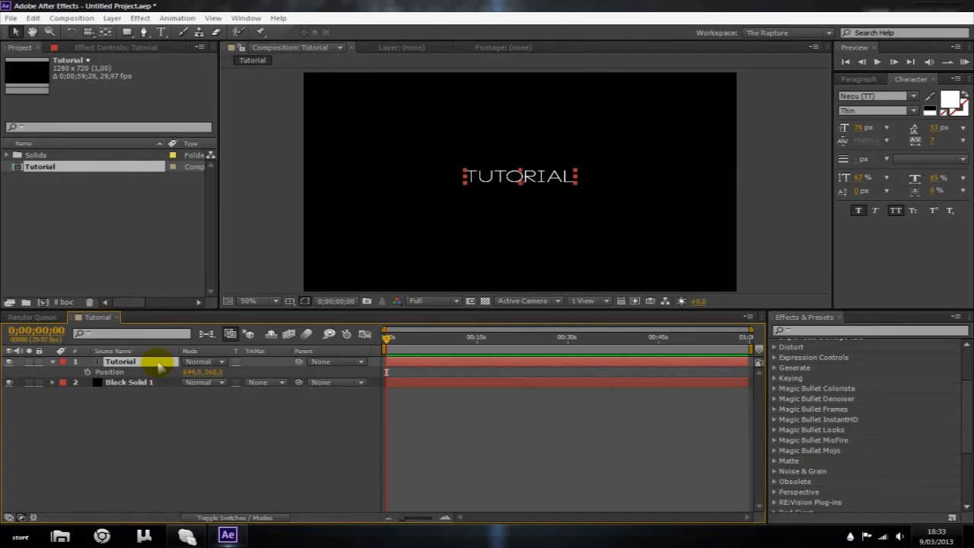
pyautogui.moveTo(191, 372)
pyautogui.mouseDown()
pyautogui.moveTo(278, 373)
pyautogui.moveTo(144, 370)
pyautogui.moveTo(134, 379)
pyautogui.moveTo(188, 380)
pyautogui.mouseUp()
pyautogui.press('p')
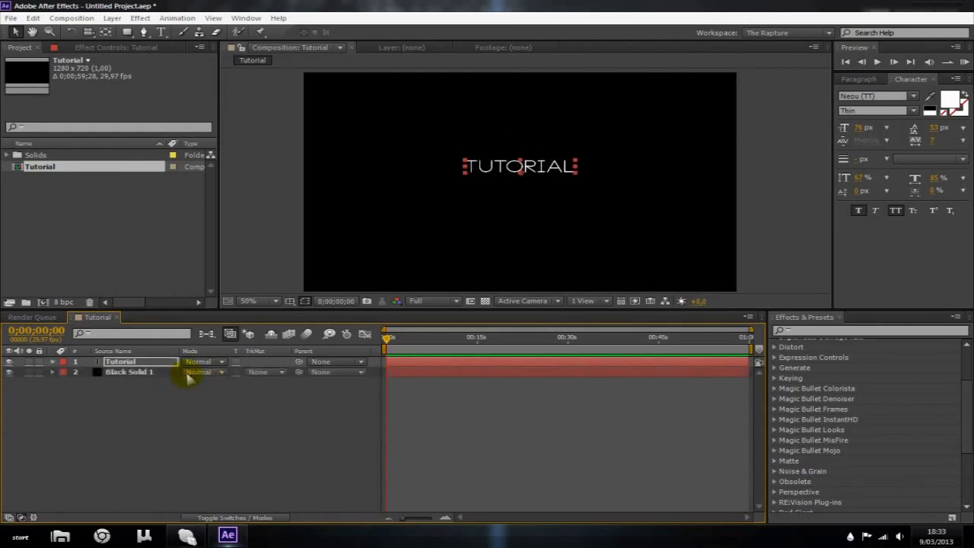
# Step: Show only the Tutorial layer's Scale property and try enlarging the text to 171%
pyautogui.click(165, 364)
pyautogui.press('s')
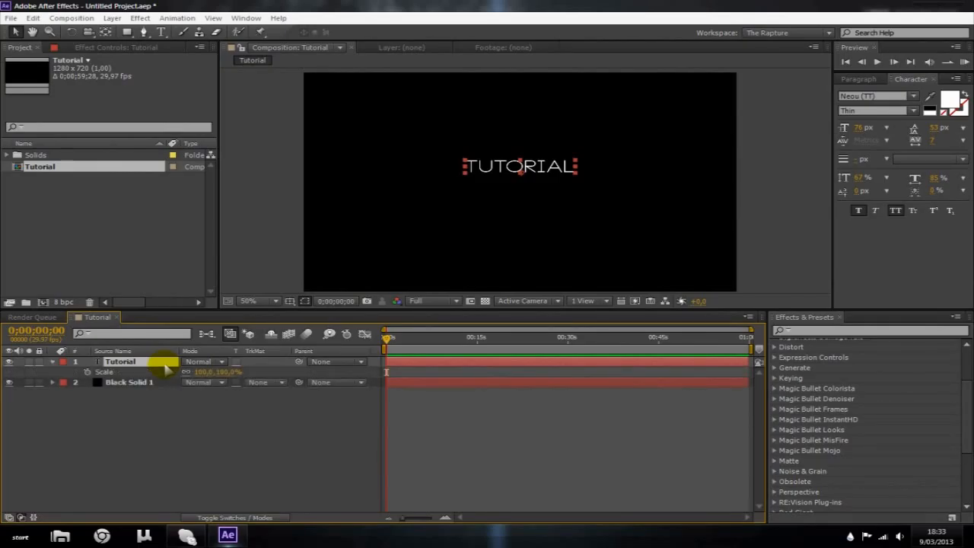
pyautogui.moveTo(203, 372); pyautogui.dragTo(234, 370)
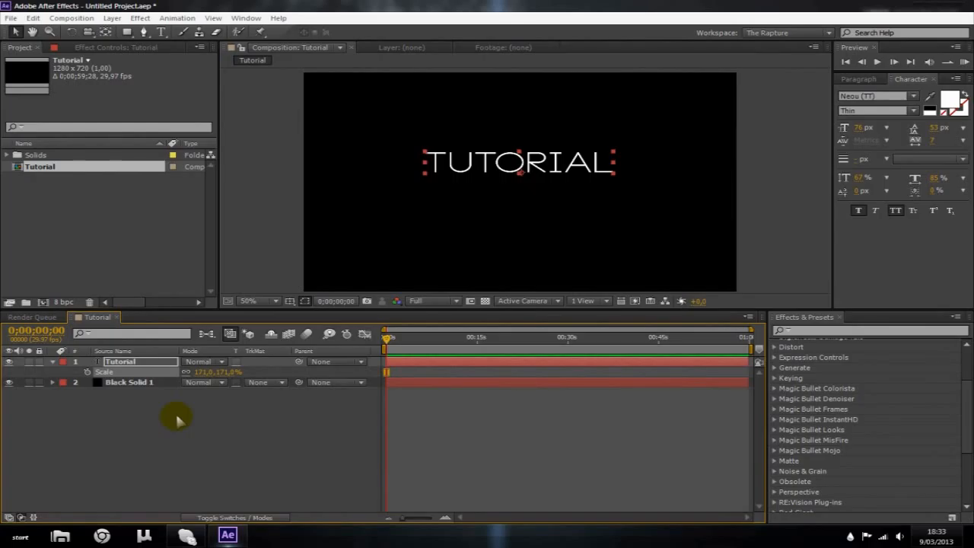
# Step: Show only the Tutorial layer's Opacity property and try adjusting it, and do the same with its Rotation property
pyautogui.press('t')
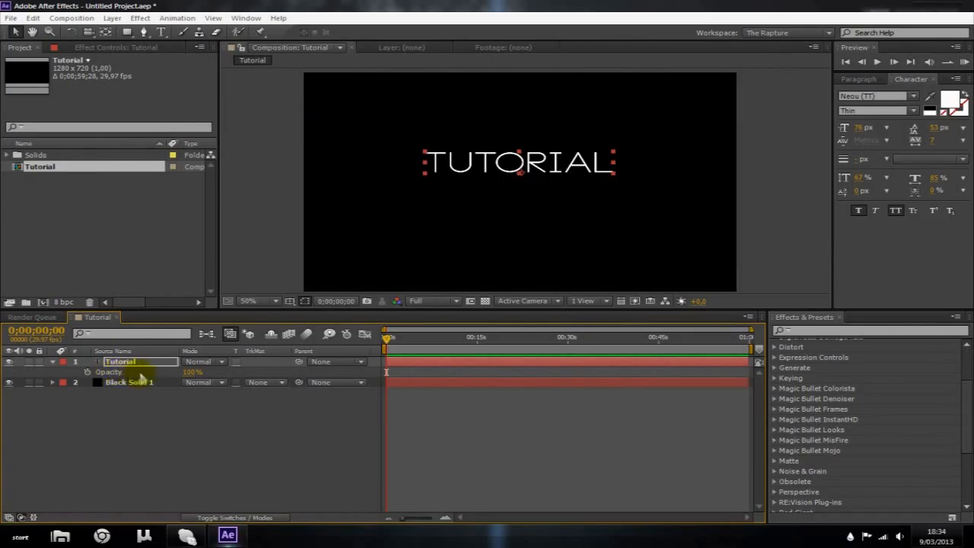
pyautogui.moveTo(191, 372)
pyautogui.mouseDown()
pyautogui.moveTo(169, 372)
pyautogui.moveTo(209, 372)
pyautogui.mouseUp()
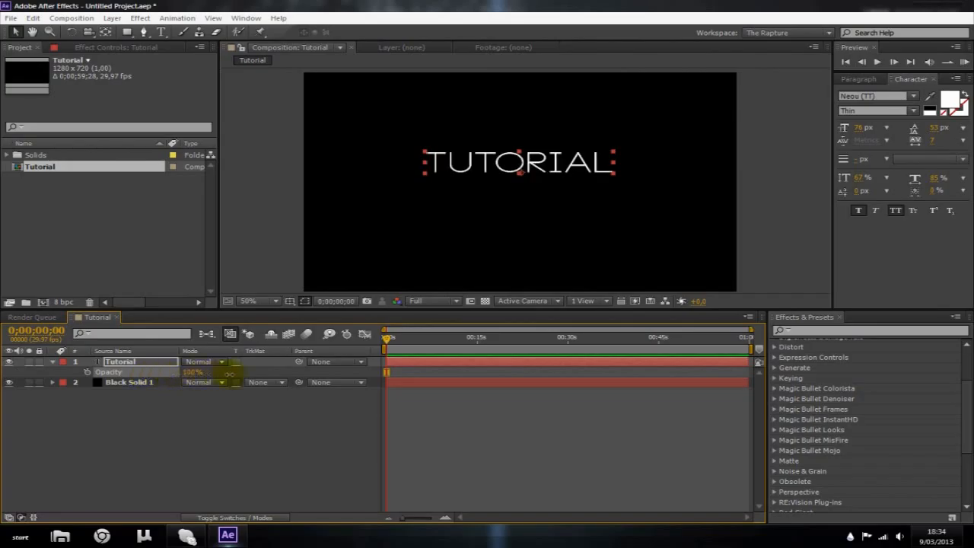
pyautogui.click(137, 363)
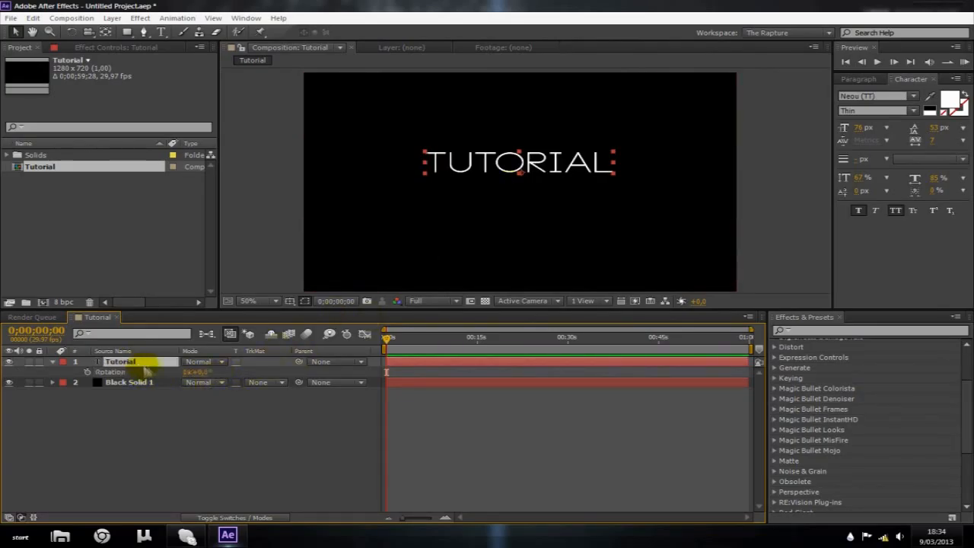
pyautogui.press('r')
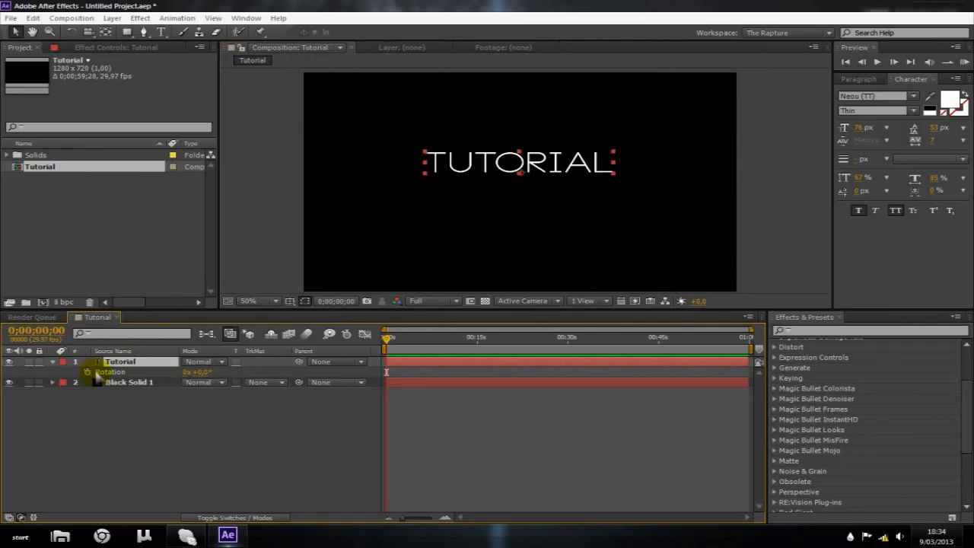
pyautogui.moveTo(196, 372); pyautogui.dragTo(326, 387)
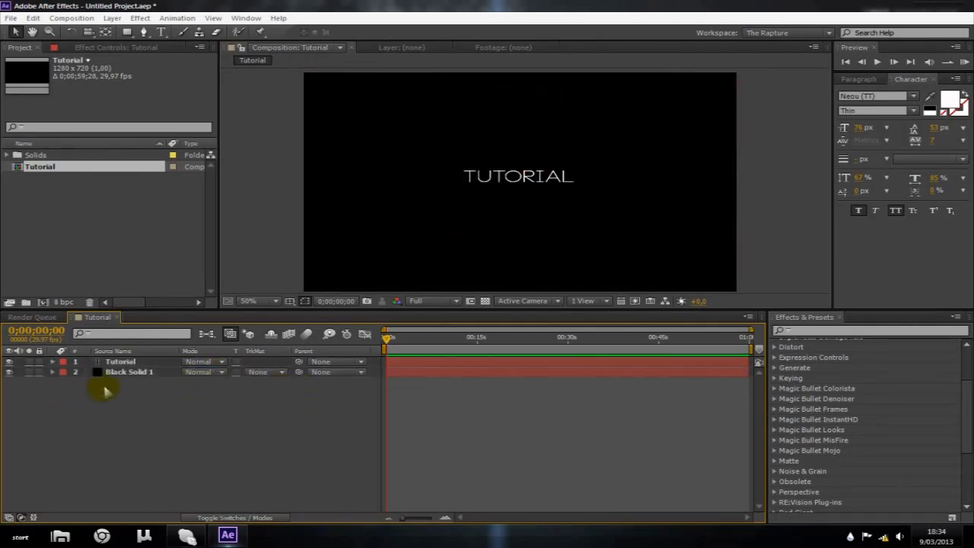